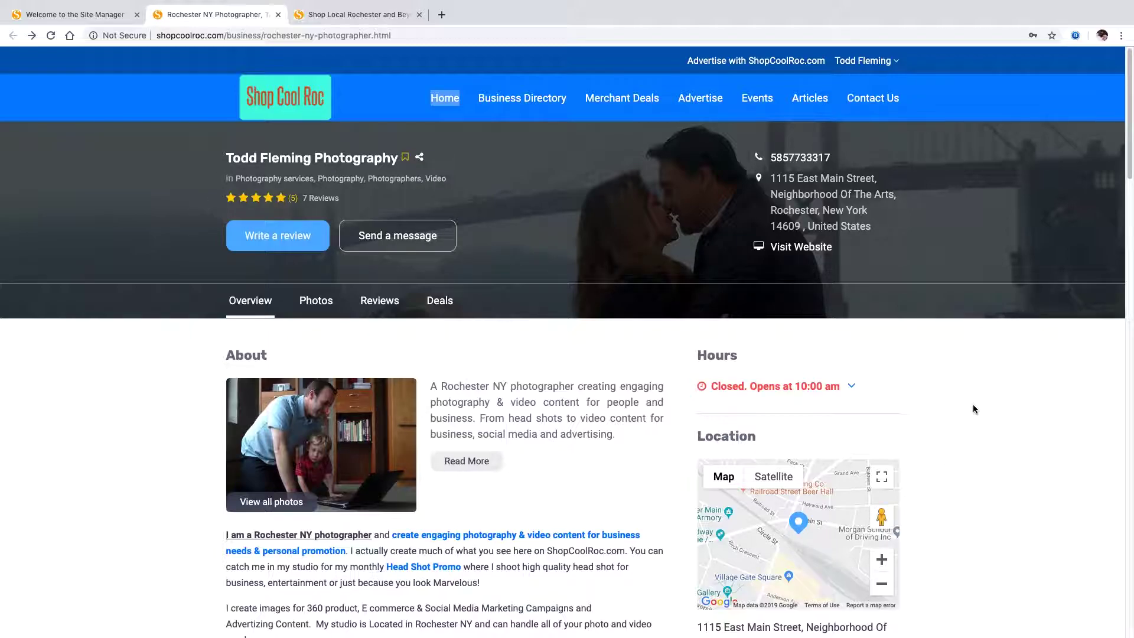
Step: Examine the Photos, Deals and Overview sections of the photography business's public listing
{"action": "left_click", "coordinate": [323, 303]}
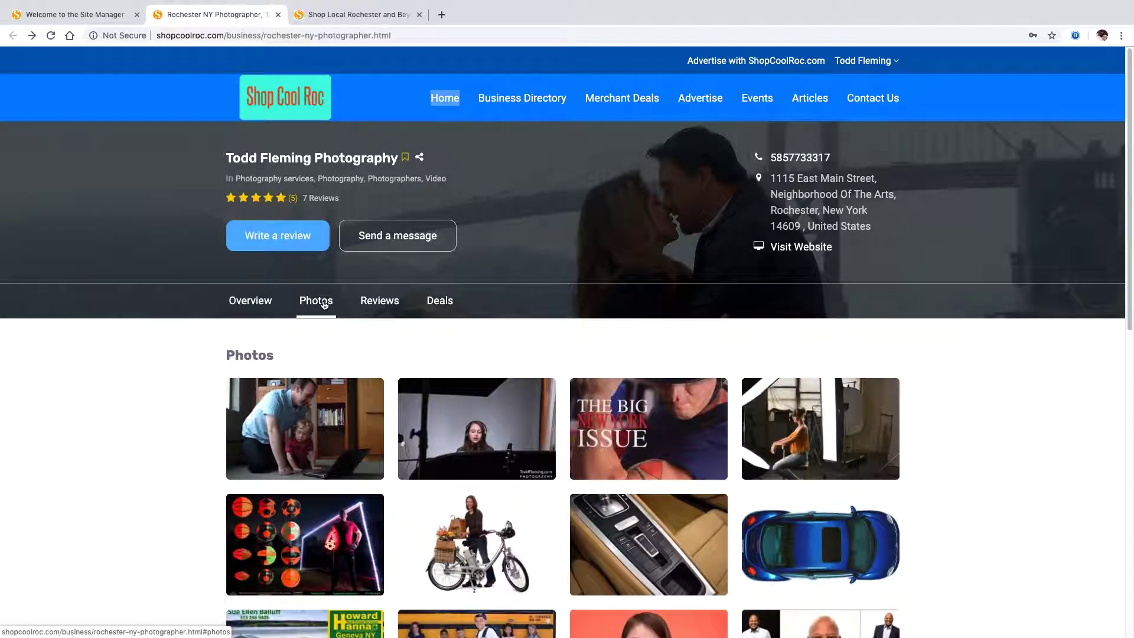
{"action": "left_click", "coordinate": [447, 303]}
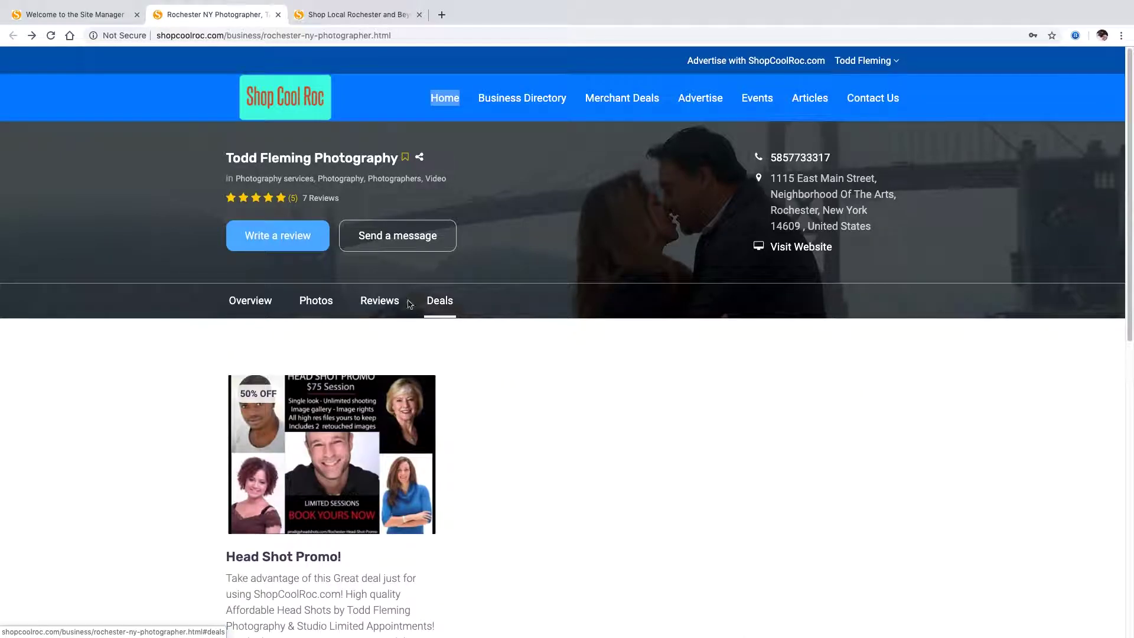
{"action": "left_click", "coordinate": [260, 306]}
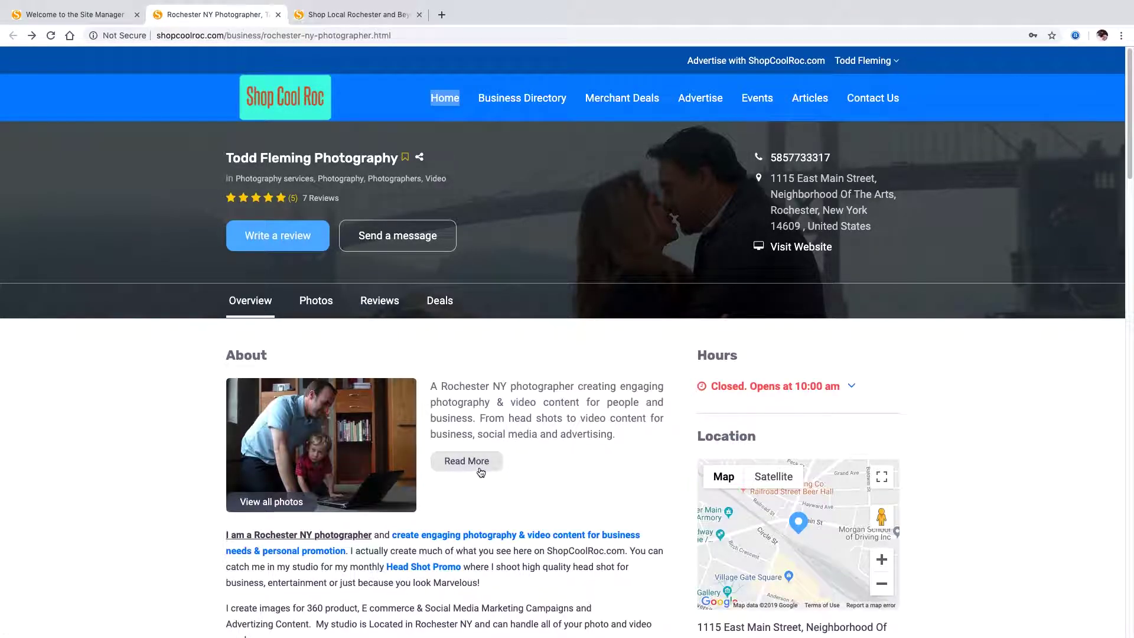
{"action": "scroll", "coordinate": [144, 395], "scroll_direction": "down", "scroll_amount": 3}
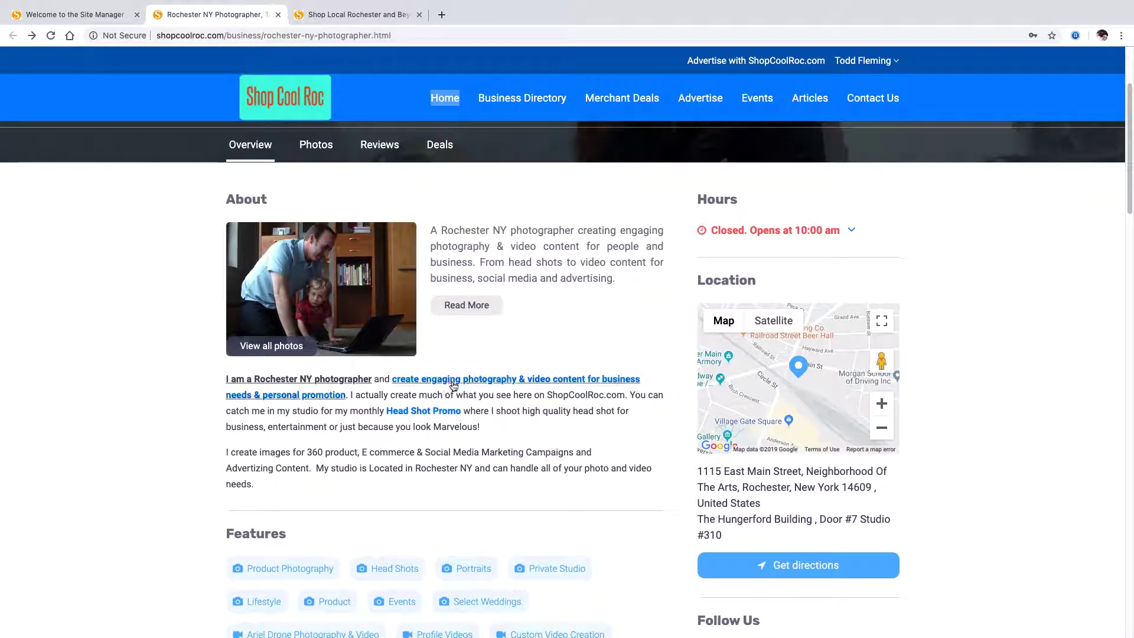
{"action": "scroll", "coordinate": [170, 405], "scroll_direction": "up", "scroll_amount": 3}
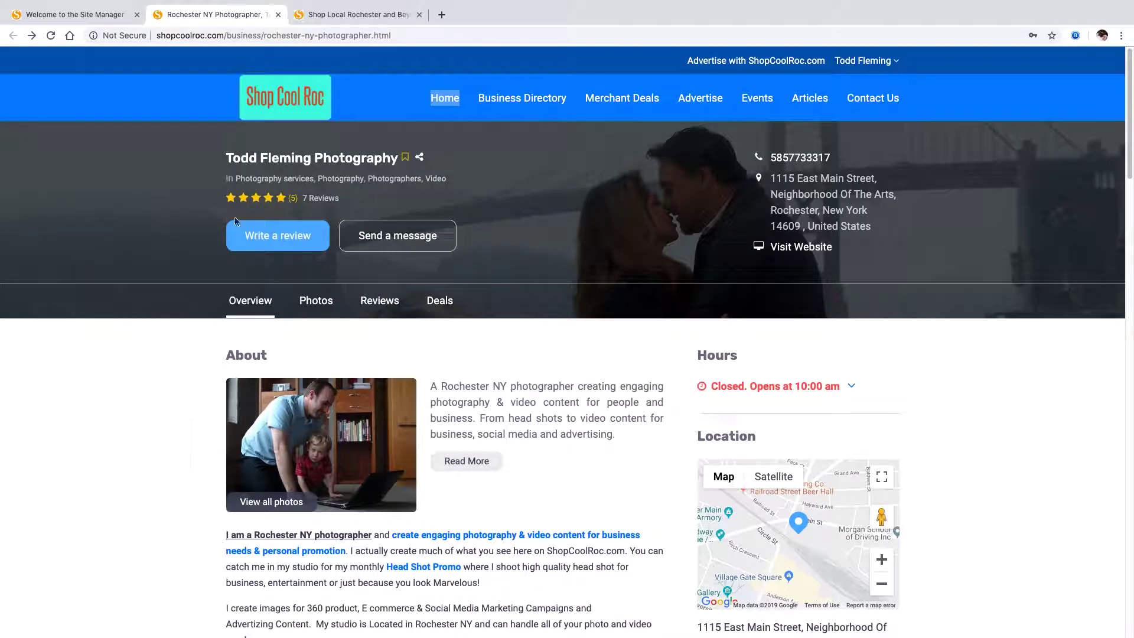
Step: Switch to the listing's edit page in the site manager and review its available categories and sub-categories
{"action": "left_click", "coordinate": [92, 16]}
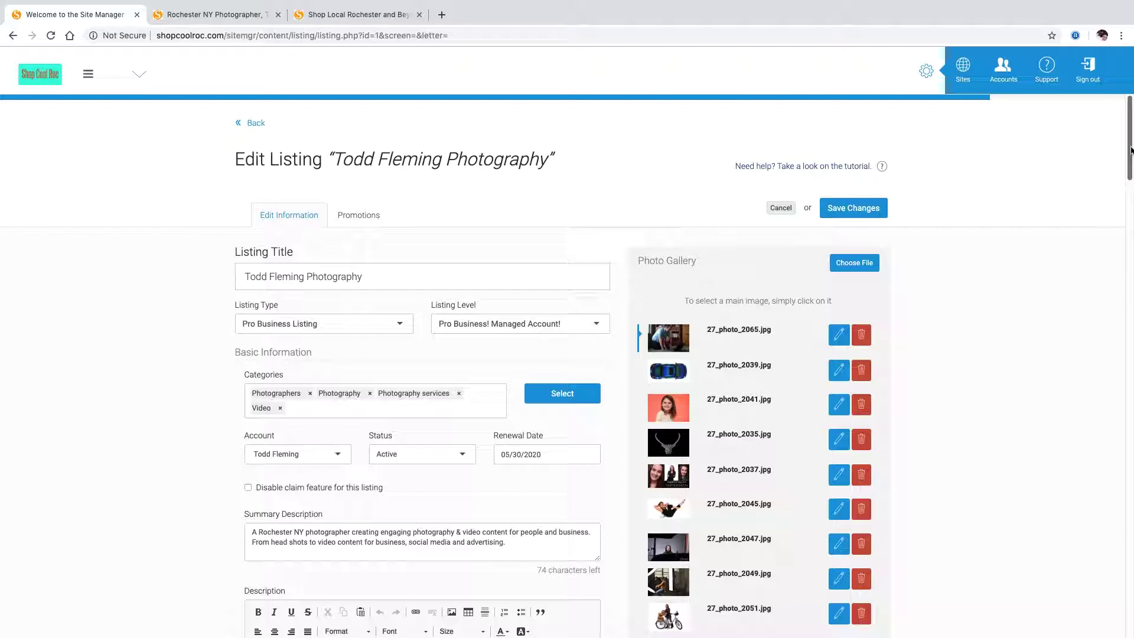
{"action": "left_click_drag", "start_coordinate": [1131, 150], "coordinate": [1126, 132]}
{"action": "scroll", "coordinate": [182, 342], "scroll_direction": "down", "scroll_amount": 1}
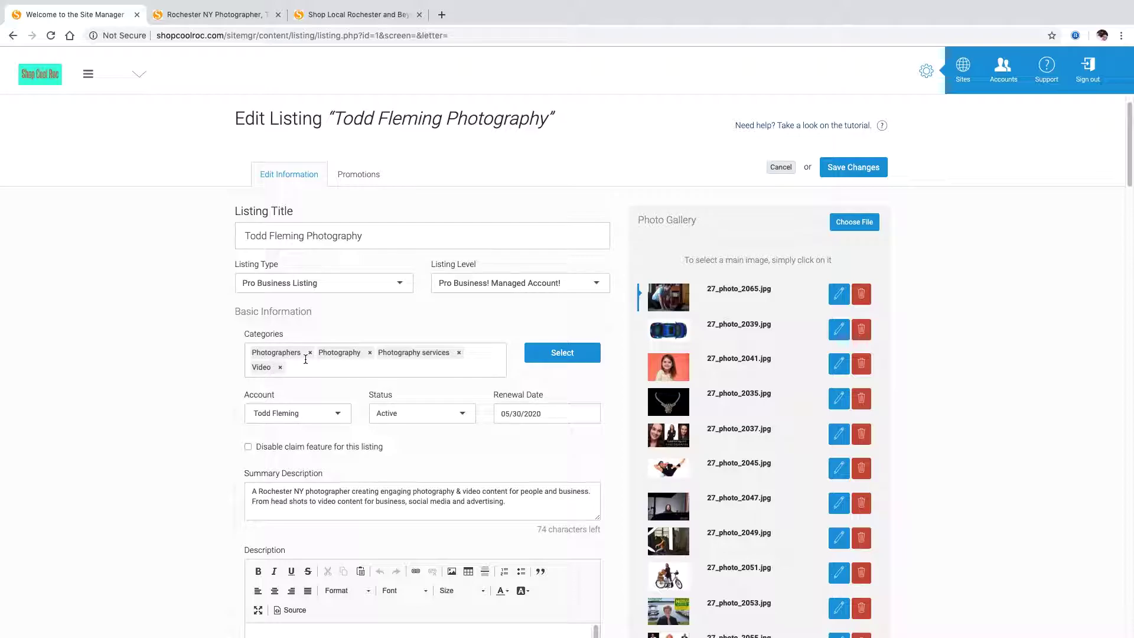
{"action": "left_click", "coordinate": [554, 359]}
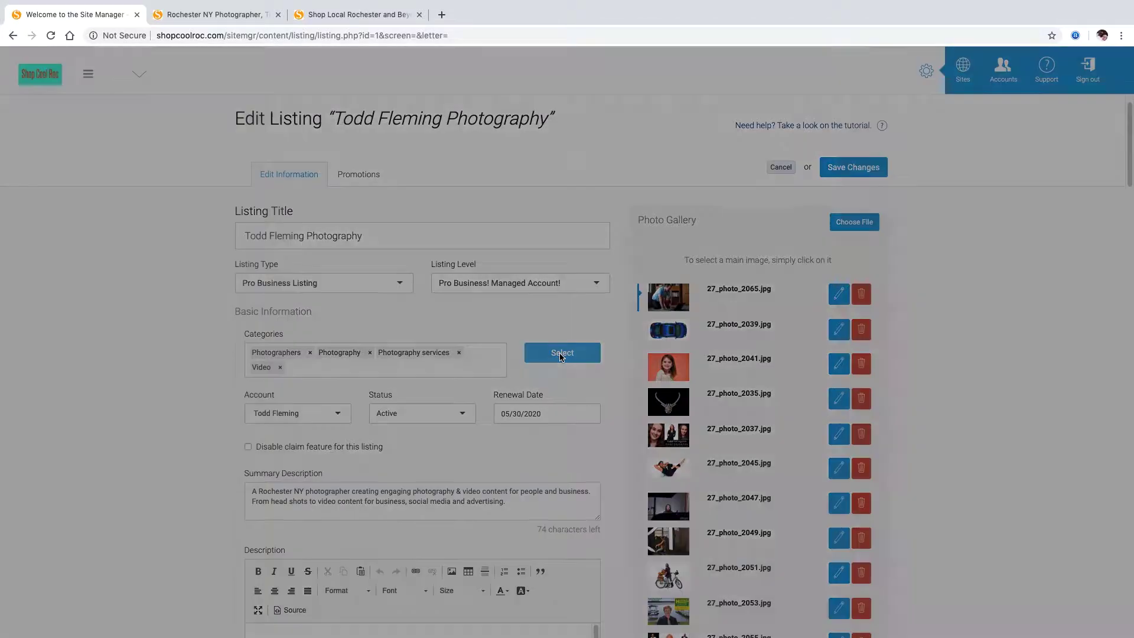
{"action": "scroll", "coordinate": [472, 278], "scroll_direction": "down", "scroll_amount": 10}
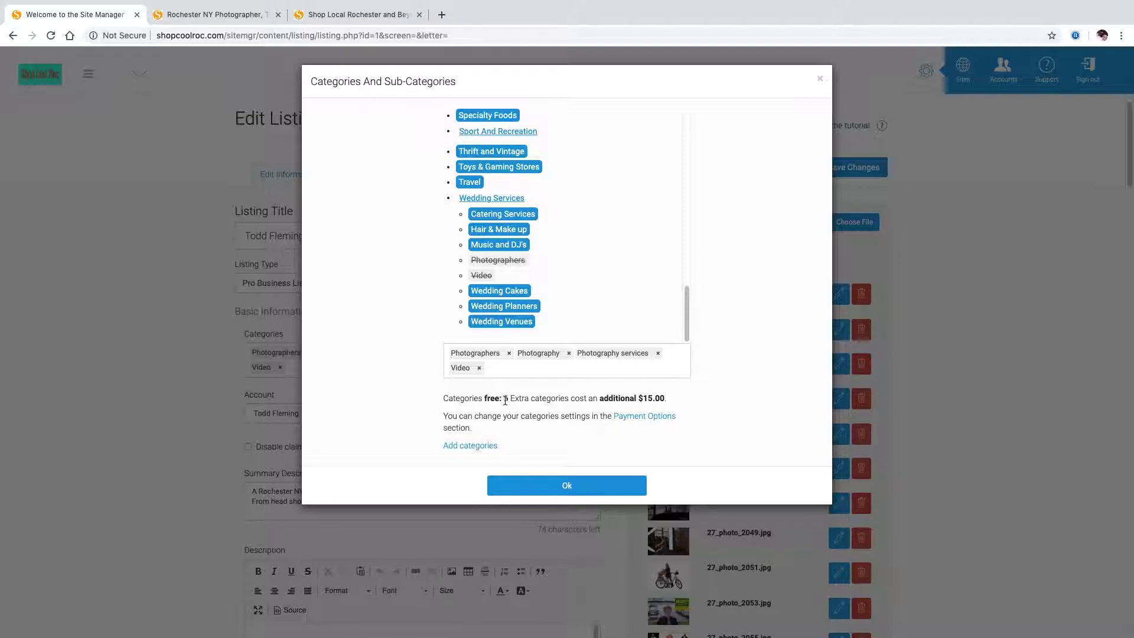
{"action": "left_click", "coordinate": [570, 488]}
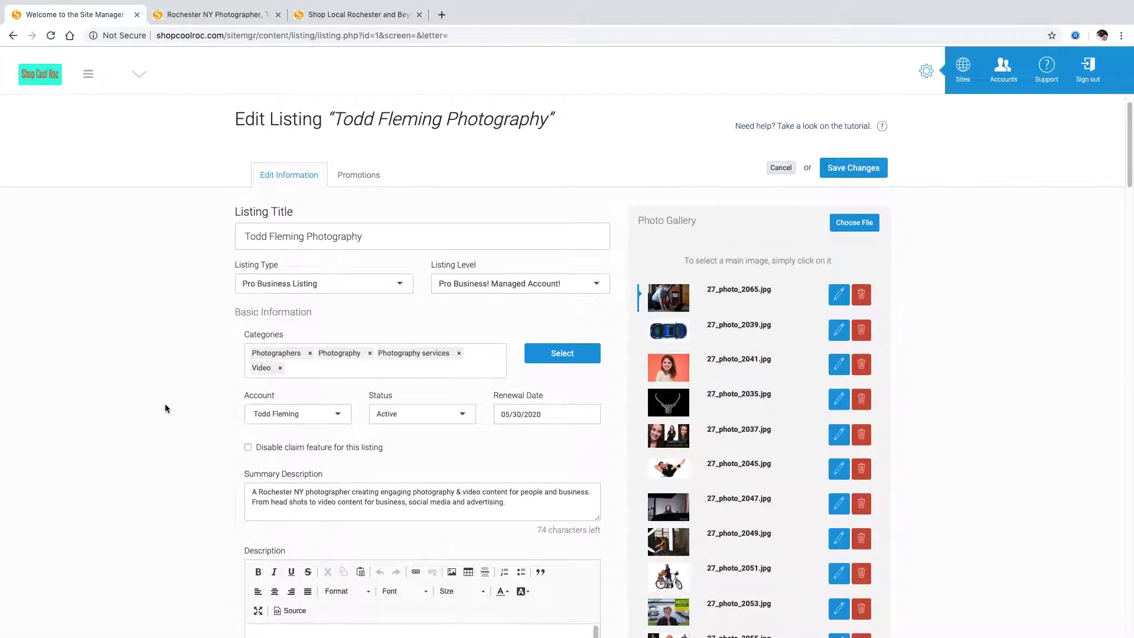
Step: Compare the listing's summary and full description in the editor with the text on the public page
{"action": "scroll", "coordinate": [164, 408], "scroll_direction": "down", "scroll_amount": 6}
{"action": "scroll", "coordinate": [164, 407], "scroll_direction": "down", "scroll_amount": 1}
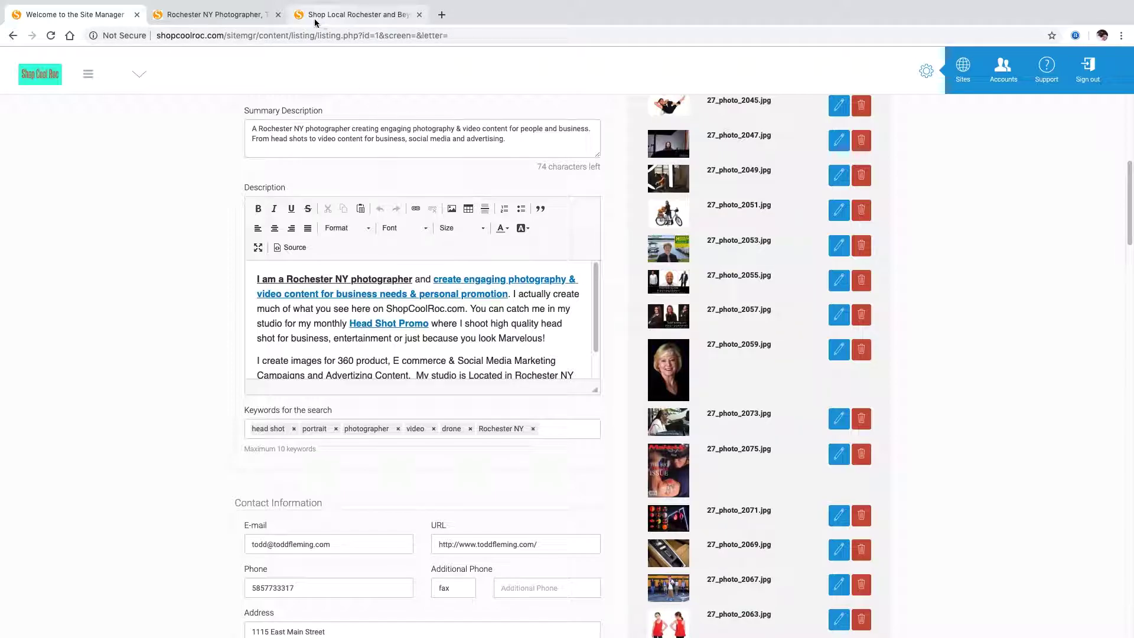
{"action": "left_click", "coordinate": [217, 14]}
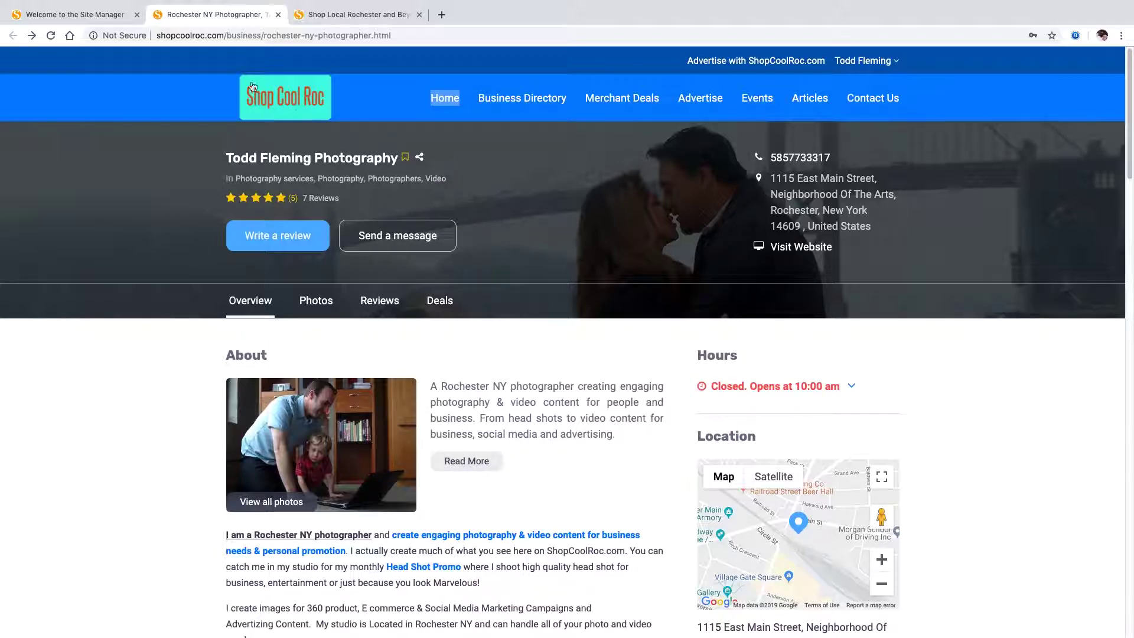
{"action": "left_click", "coordinate": [108, 18]}
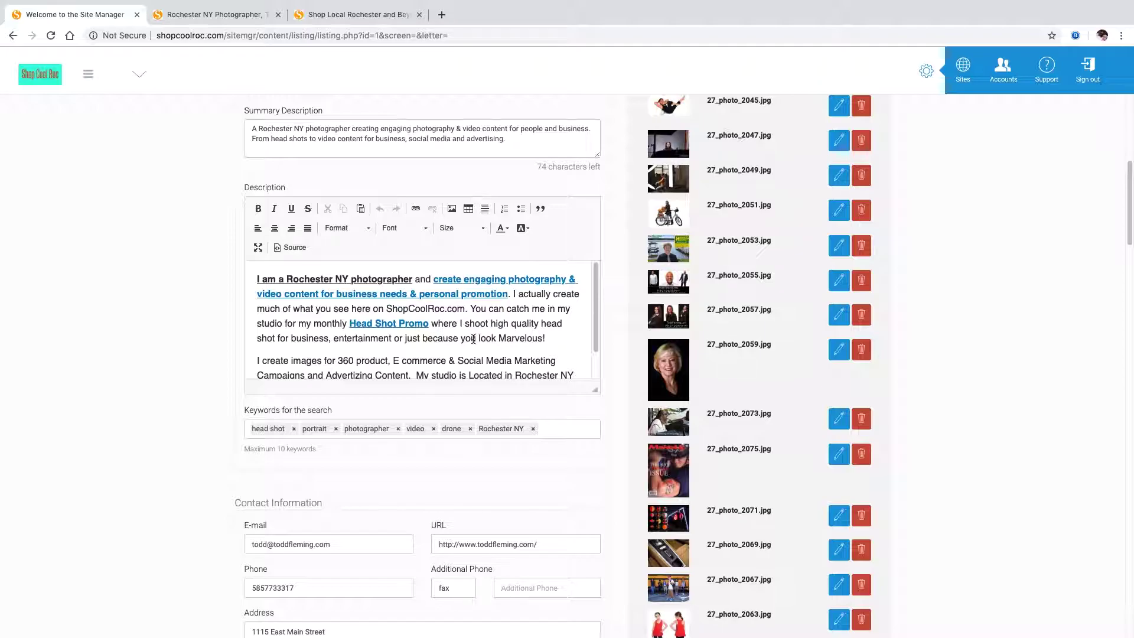
Step: Try bold formatting on the words "I shoot high" in the description, and remove it again
{"action": "left_click_drag", "start_coordinate": [461, 323], "coordinate": [508, 323]}
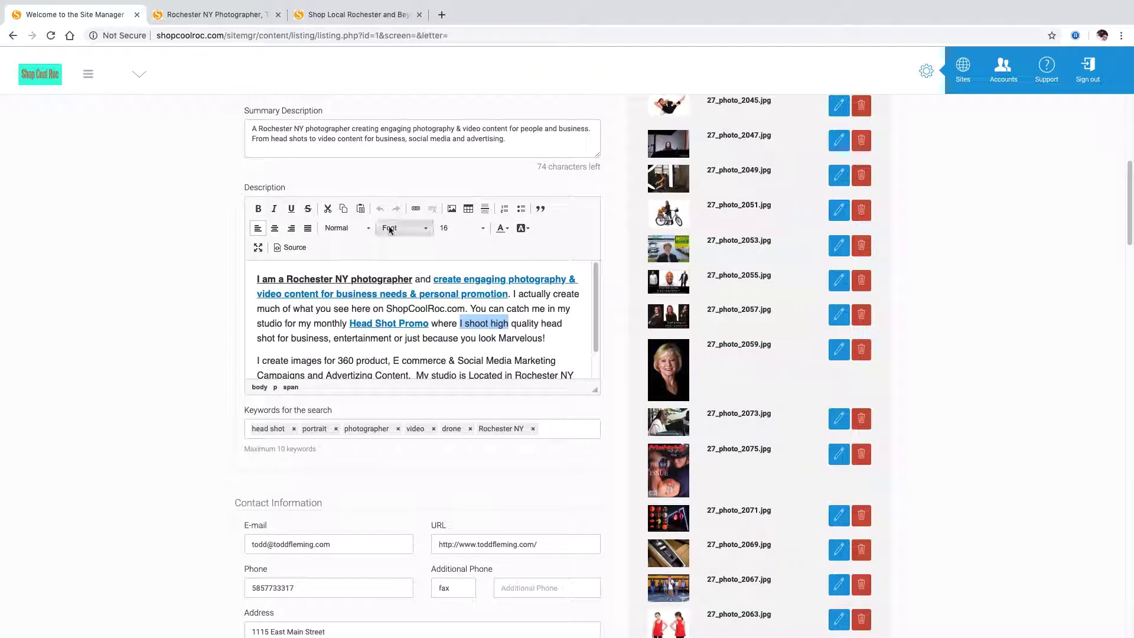
{"action": "left_click", "coordinate": [255, 208]}
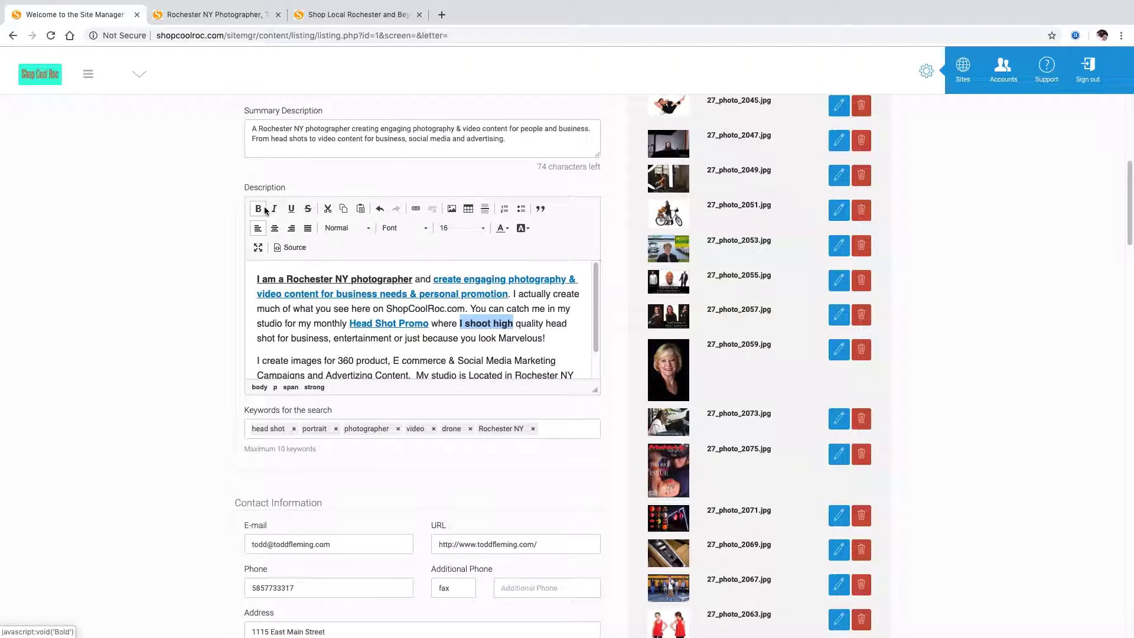
{"action": "left_click", "coordinate": [259, 208]}
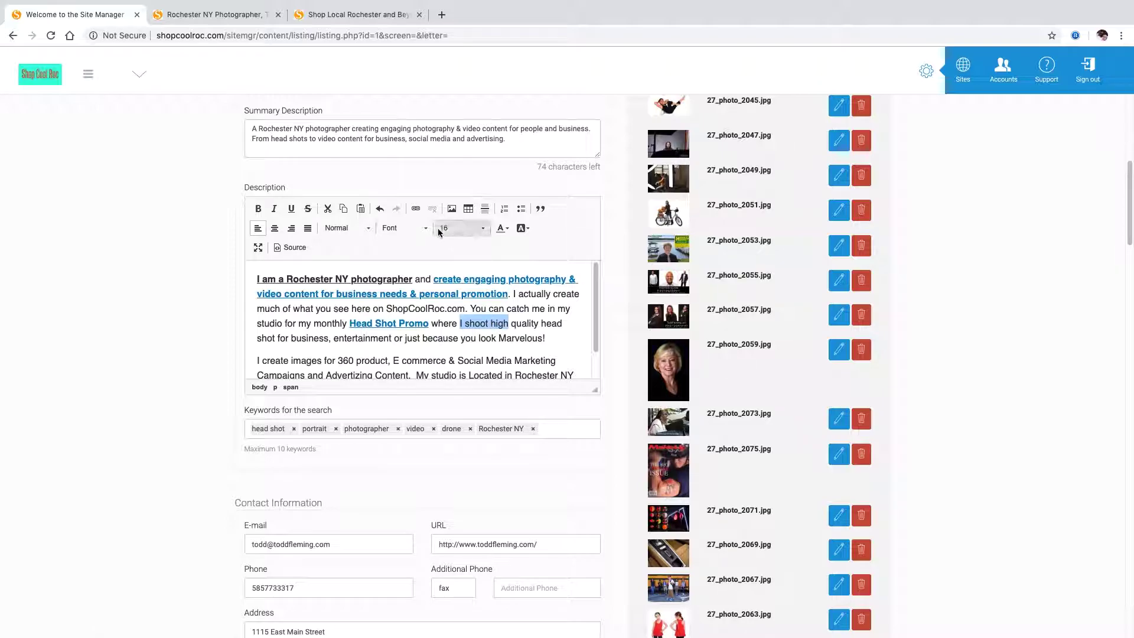
{"action": "left_click", "coordinate": [415, 210]}
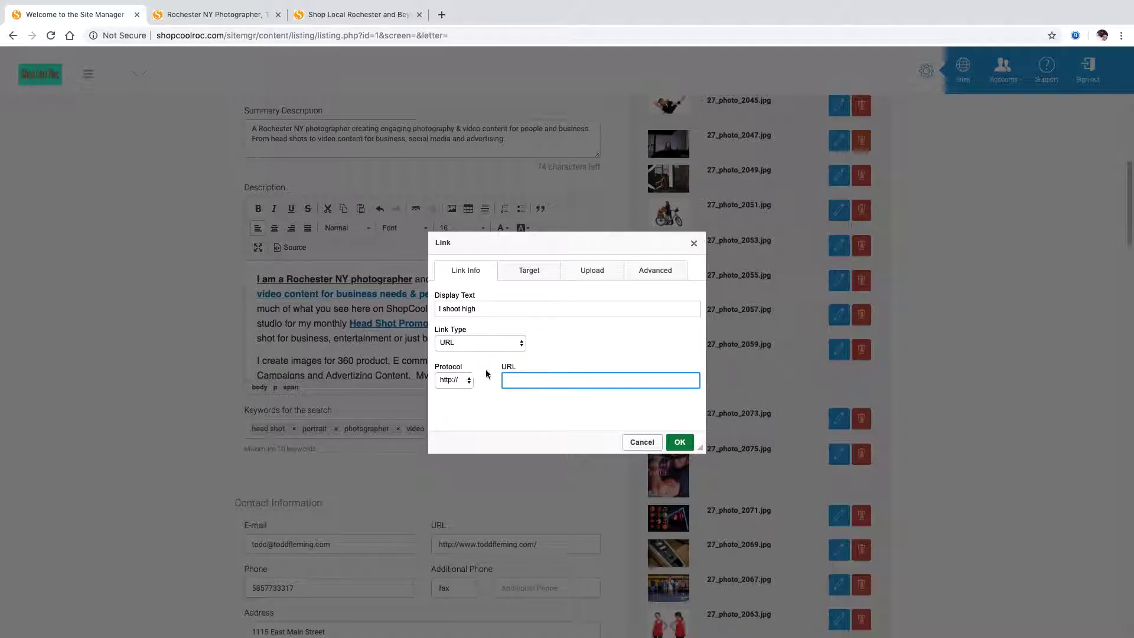
{"action": "left_click", "coordinate": [469, 382]}
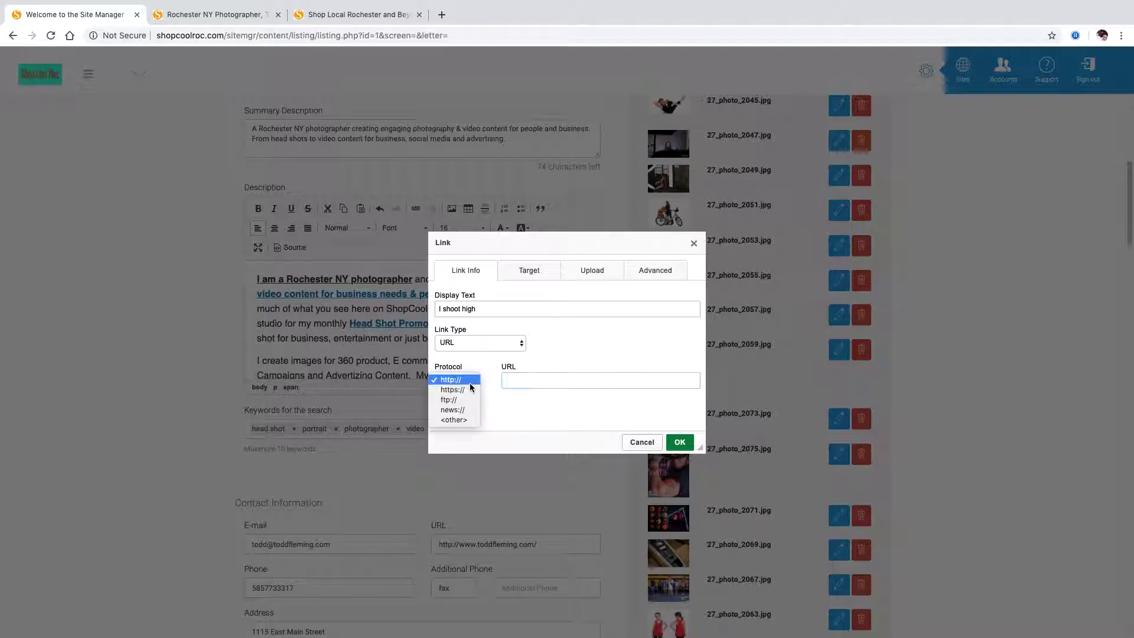
{"action": "left_click", "coordinate": [465, 391]}
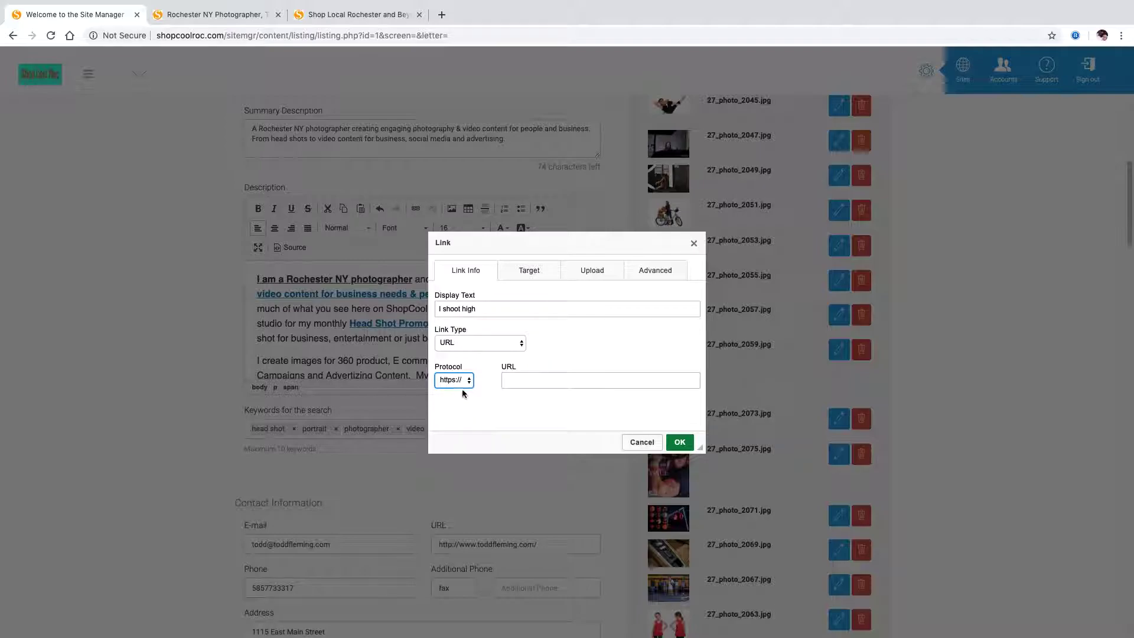
{"action": "left_click", "coordinate": [540, 382]}
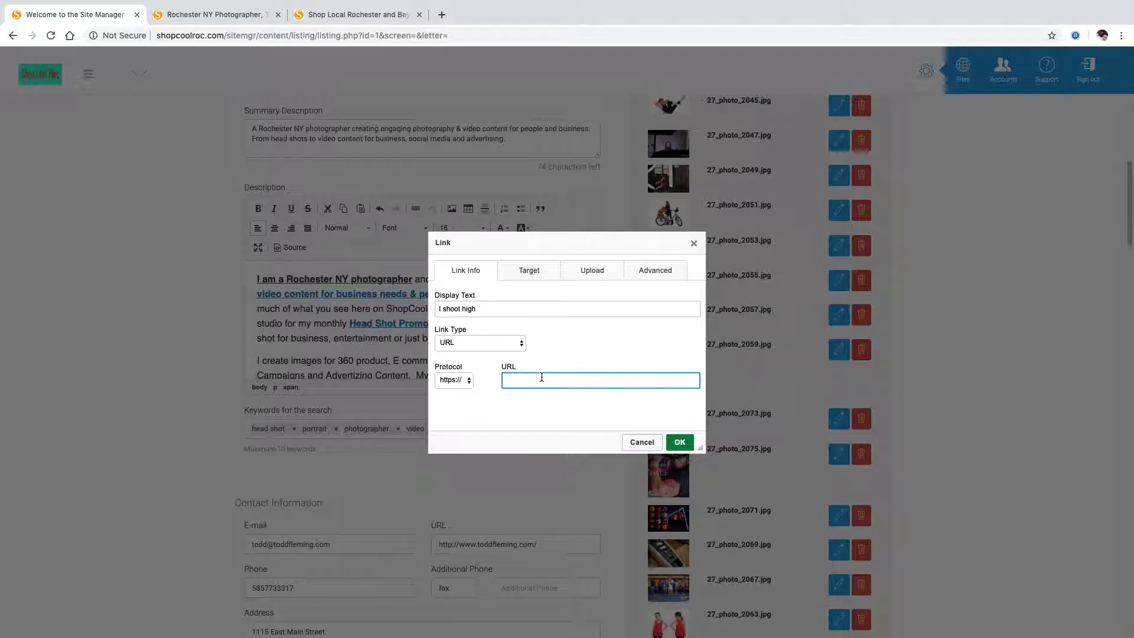
{"action": "left_click", "coordinate": [529, 273]}
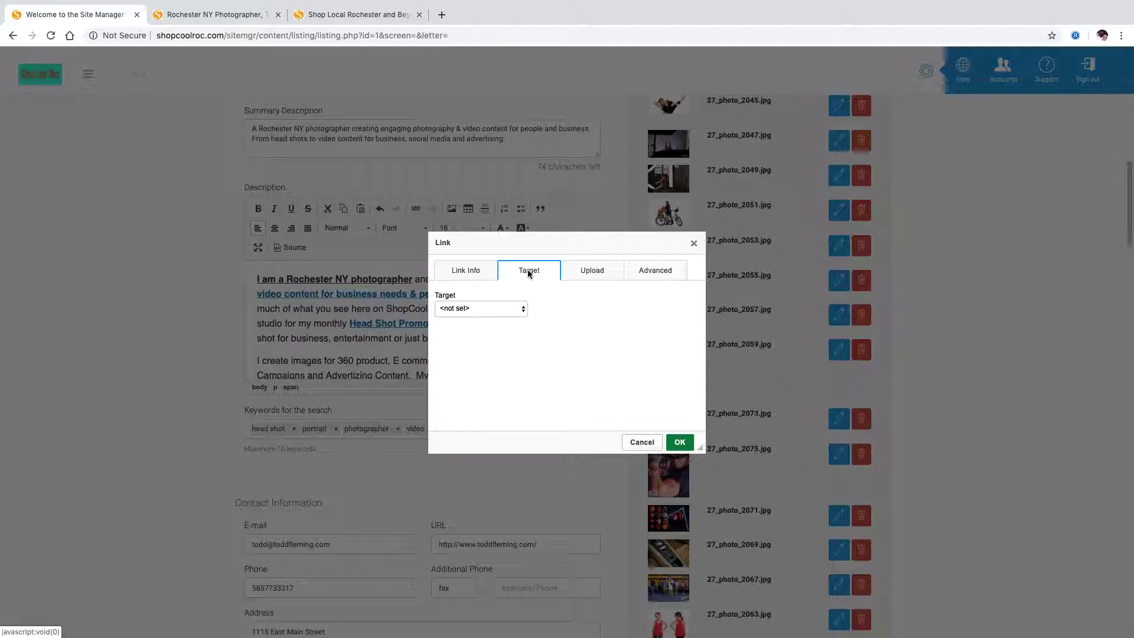
{"action": "left_click", "coordinate": [523, 314]}
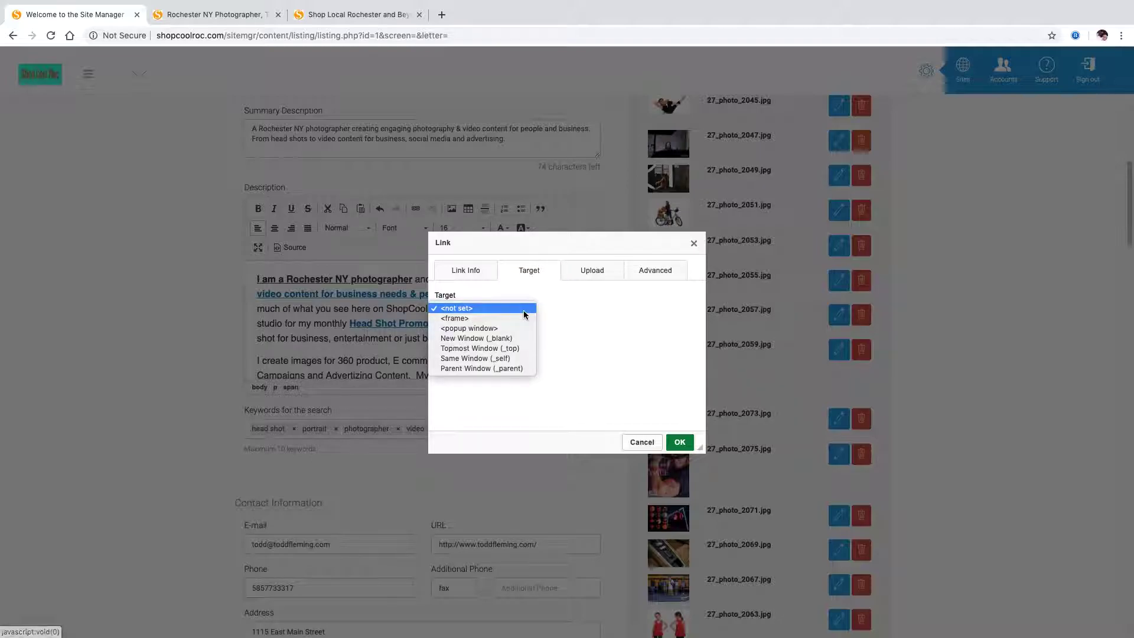
{"action": "left_click", "coordinate": [476, 338]}
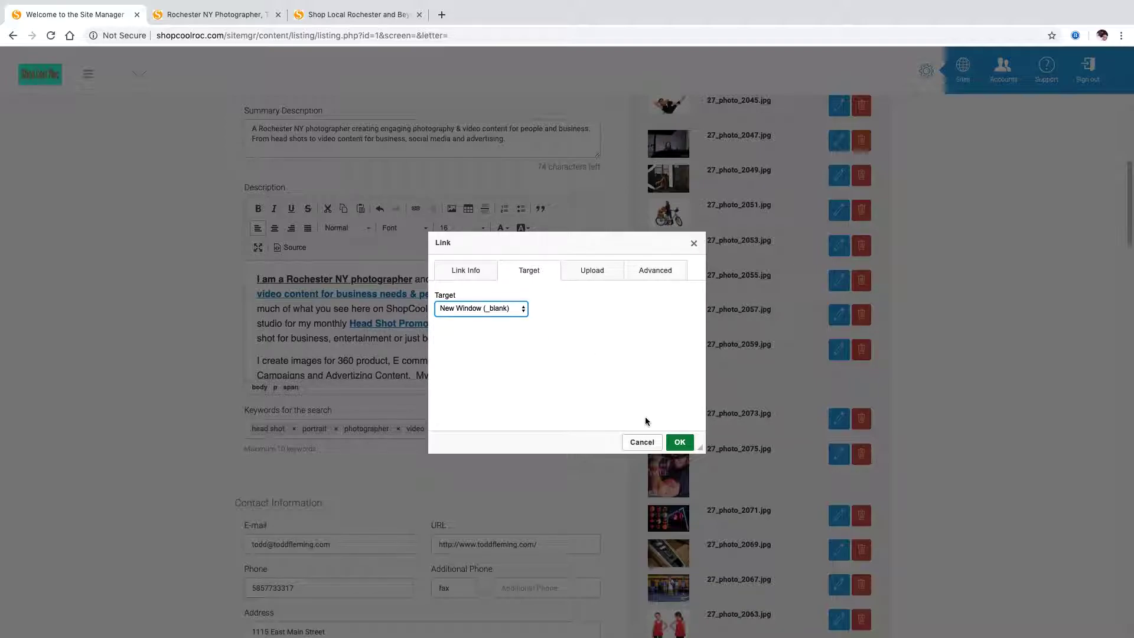
{"action": "left_click", "coordinate": [646, 447]}
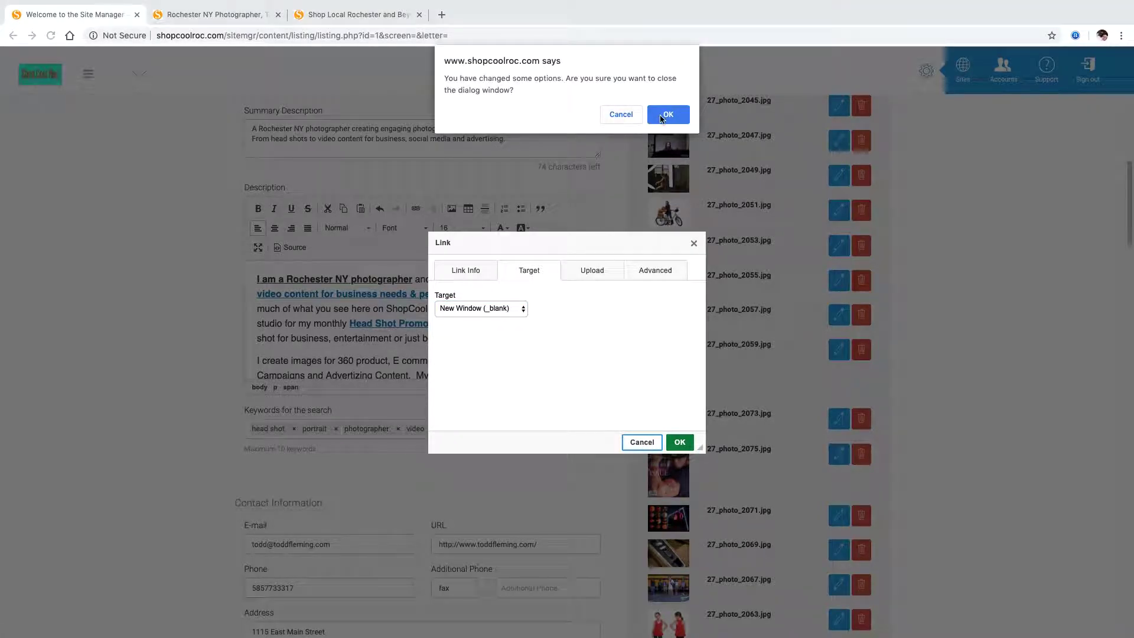
{"action": "left_click", "coordinate": [661, 118]}
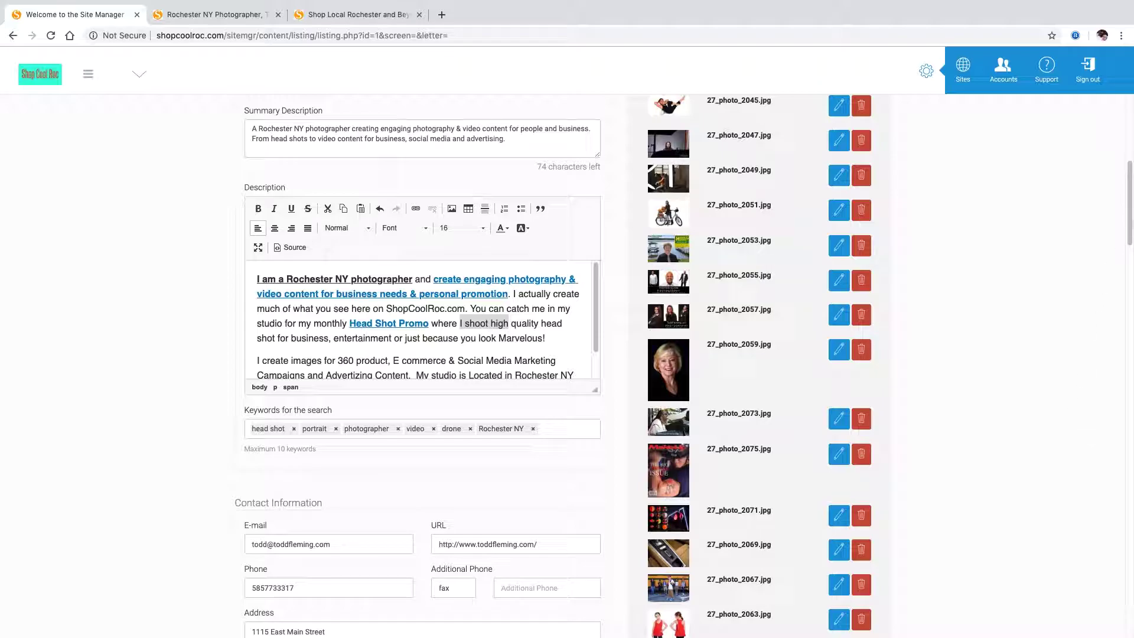
Step: Review the listing's contact information, browse the business website linked from the public page, and close that website
{"action": "scroll", "coordinate": [487, 201], "scroll_direction": "down", "scroll_amount": 6}
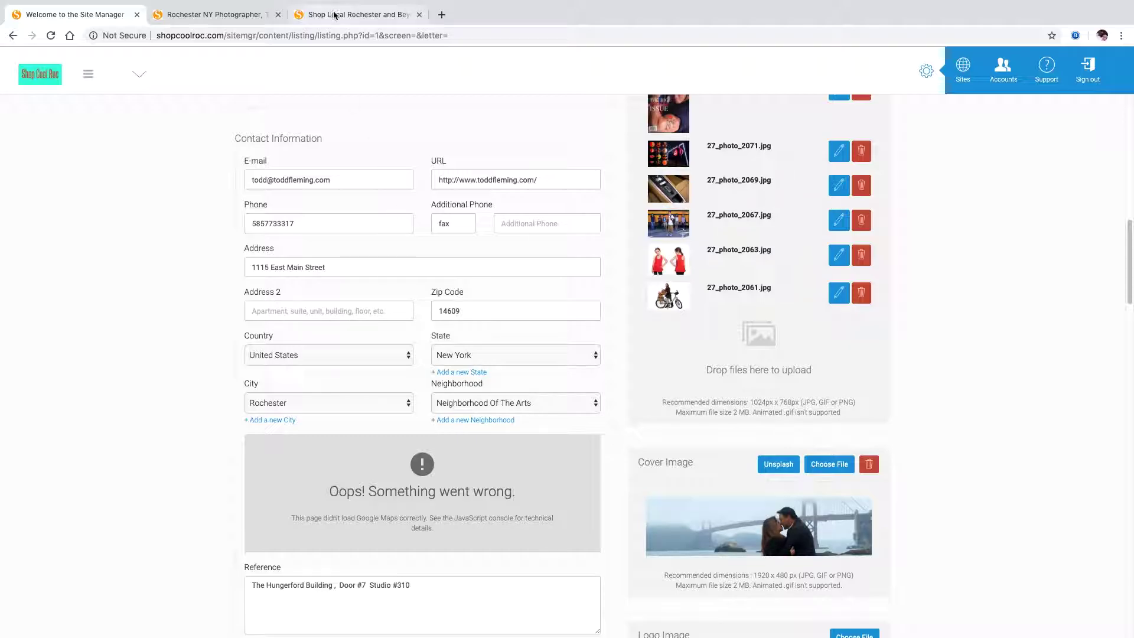
{"action": "left_click", "coordinate": [244, 20]}
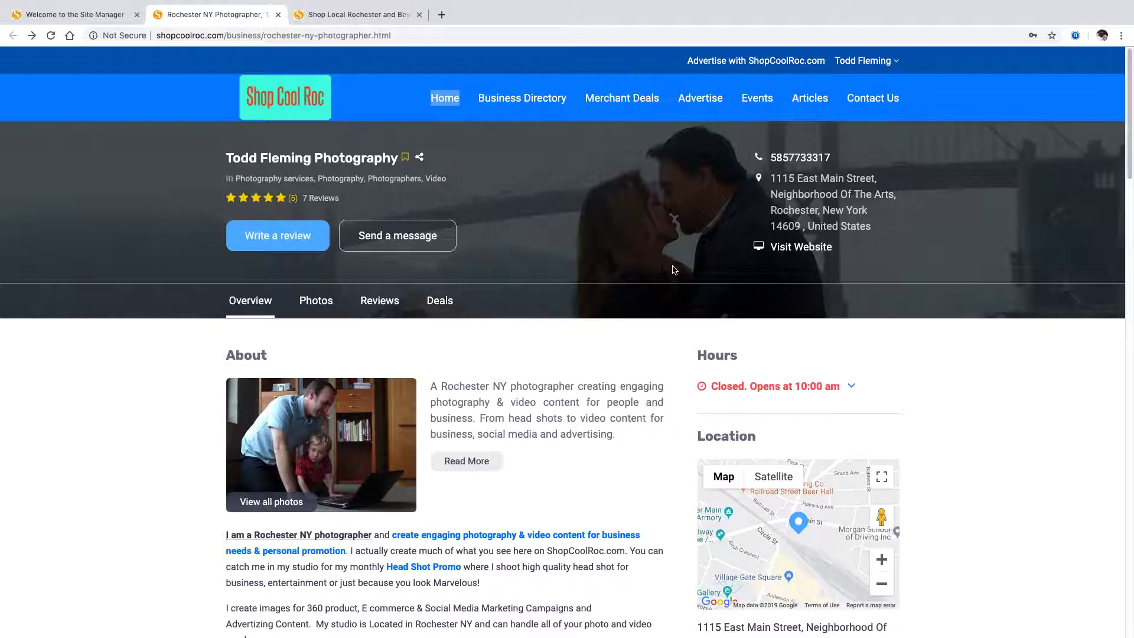
{"action": "left_click", "coordinate": [800, 247]}
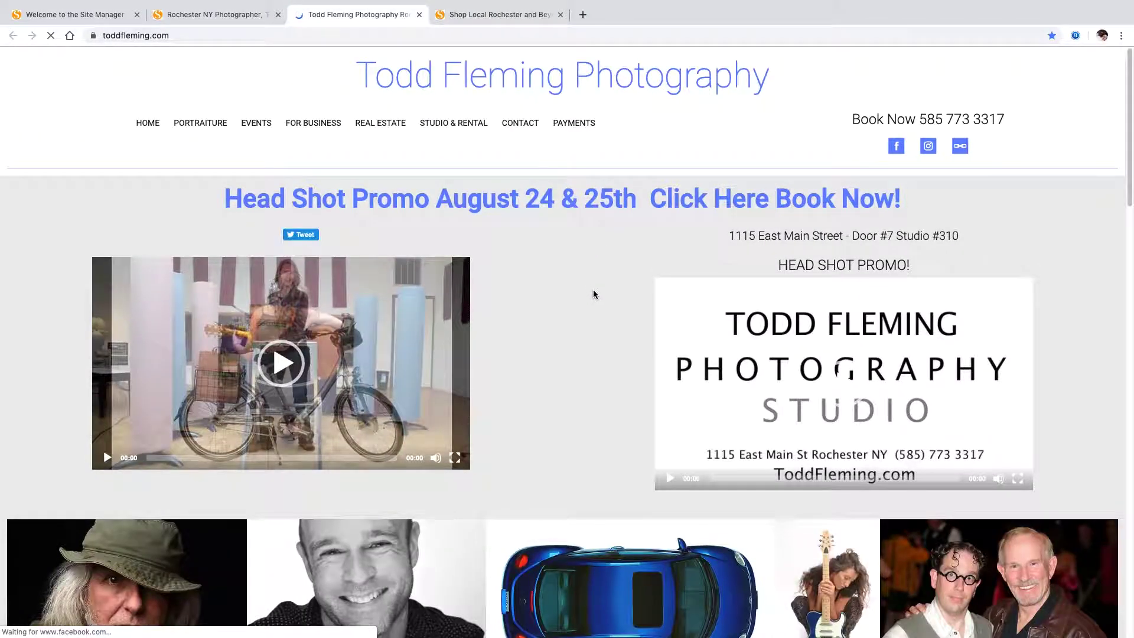
{"action": "scroll", "coordinate": [593, 290], "scroll_direction": "down", "scroll_amount": 1}
{"action": "scroll", "coordinate": [593, 293], "scroll_direction": "down", "scroll_amount": 12}
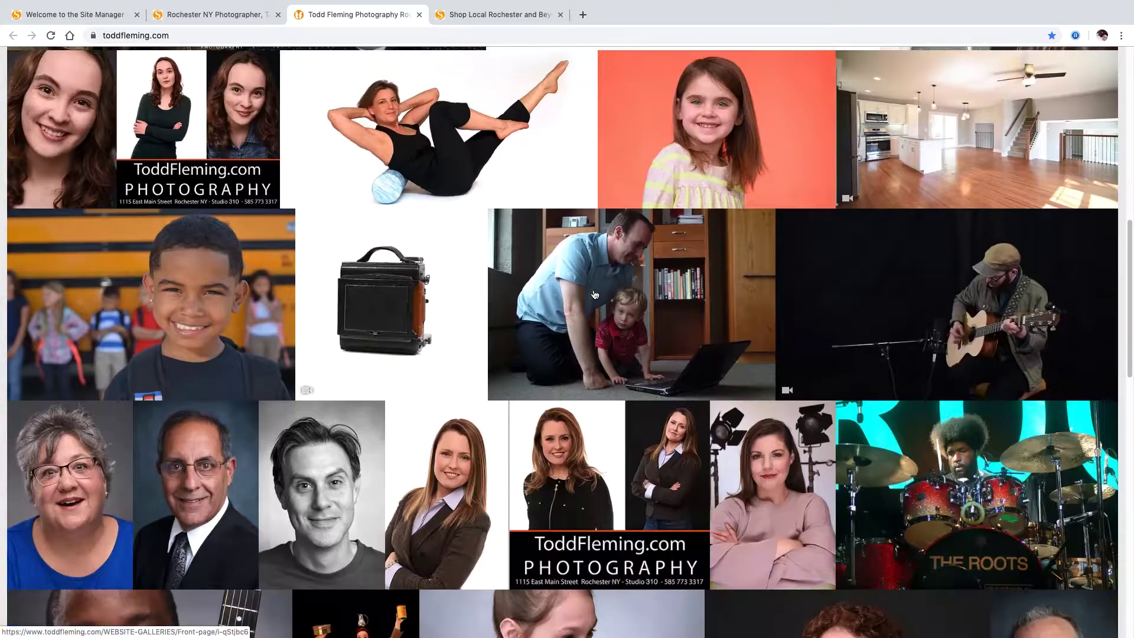
{"action": "scroll", "coordinate": [595, 294], "scroll_direction": "up", "scroll_amount": 12}
{"action": "scroll", "coordinate": [595, 294], "scroll_direction": "down", "scroll_amount": 17}
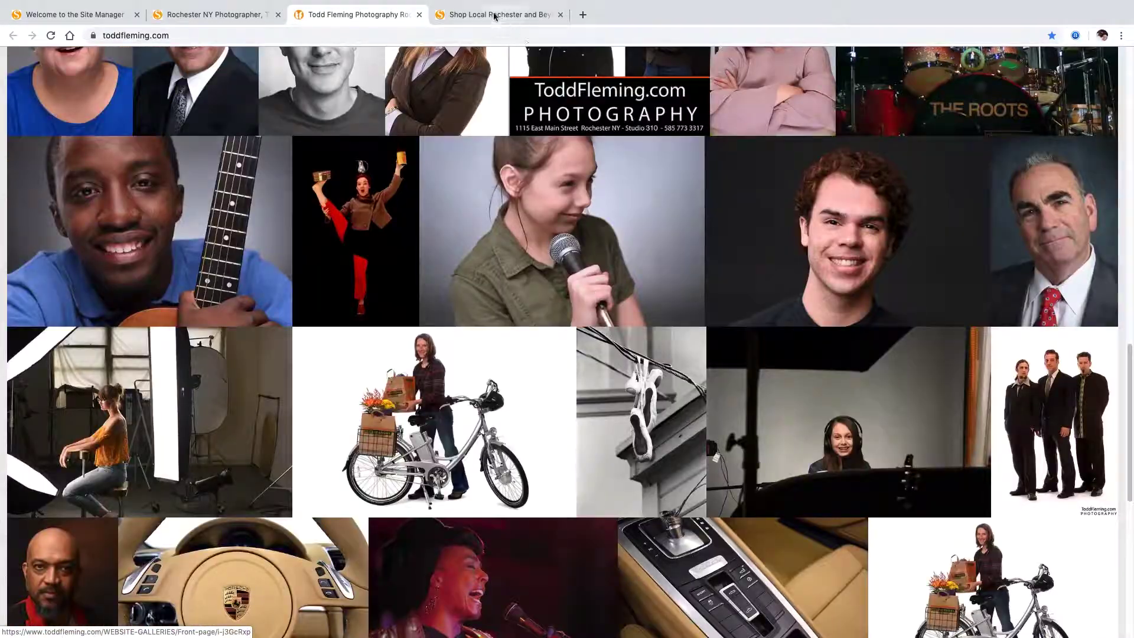
{"action": "left_click", "coordinate": [420, 15]}
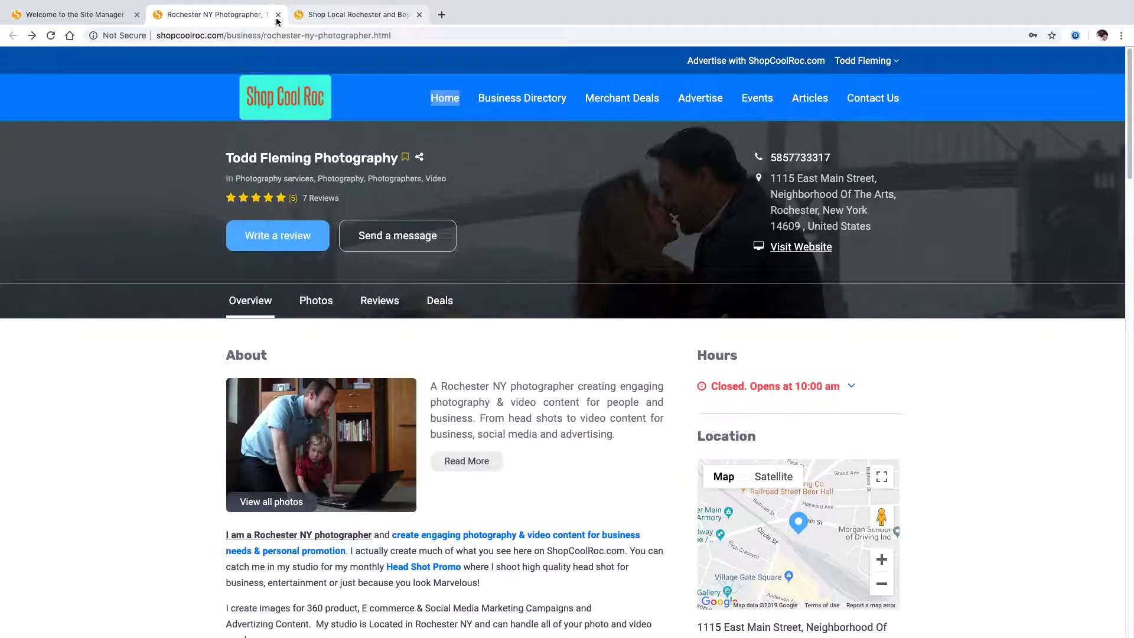
Step: Compare the address, map and reference details in the listing editor with the location on the public page
{"action": "left_click", "coordinate": [116, 14]}
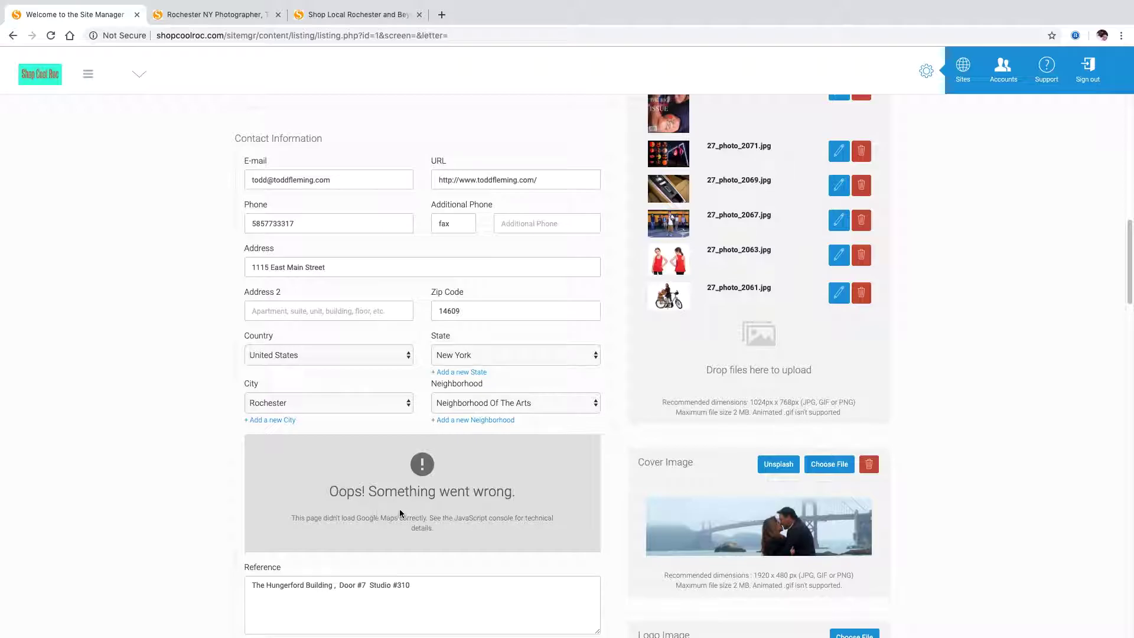
{"action": "scroll", "coordinate": [157, 416], "scroll_direction": "down", "scroll_amount": 1}
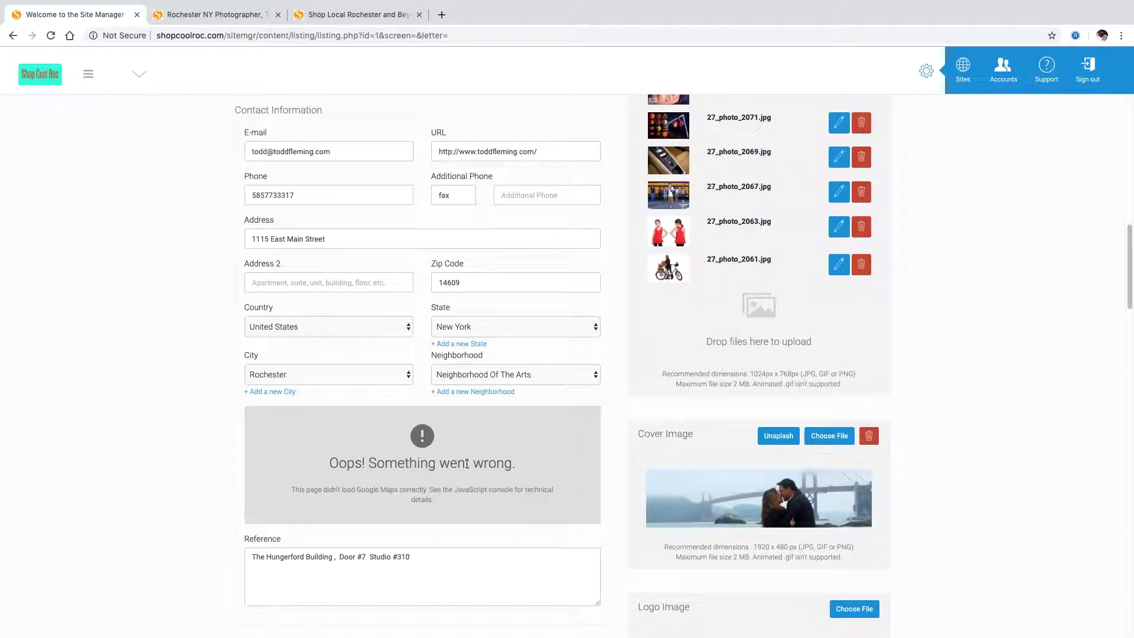
{"action": "left_click", "coordinate": [204, 14]}
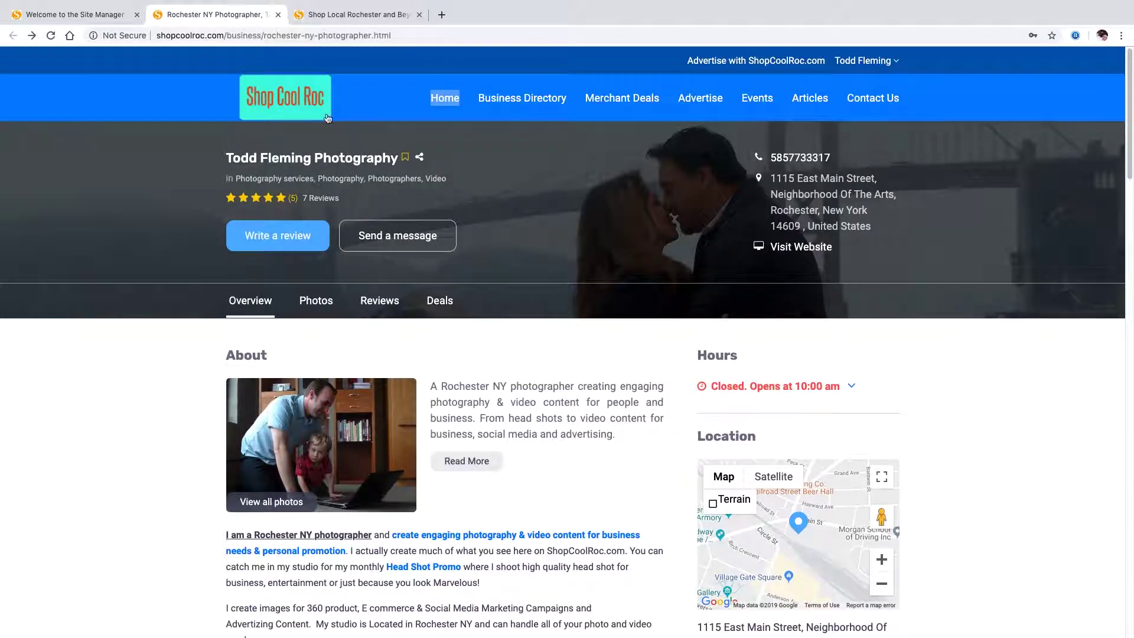
{"action": "left_click", "coordinate": [90, 14]}
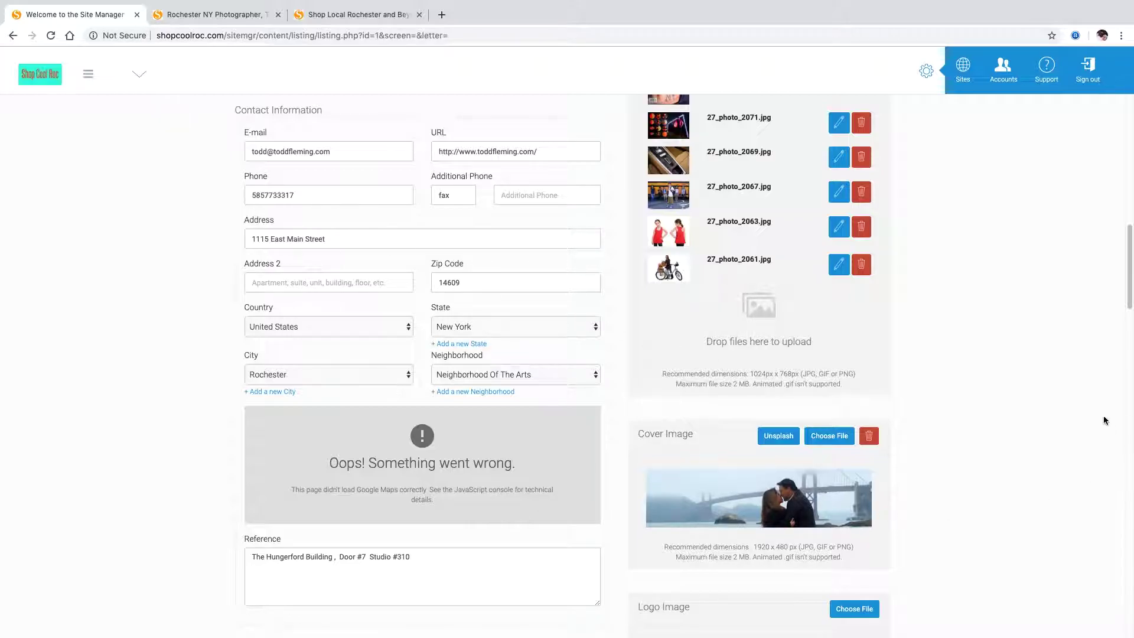
Step: Compare the listing editor's social network links with the public page's Facebook feed, playing its head shot promo video and browsing its posts
{"action": "scroll", "coordinate": [1071, 403], "scroll_direction": "down", "scroll_amount": 3}
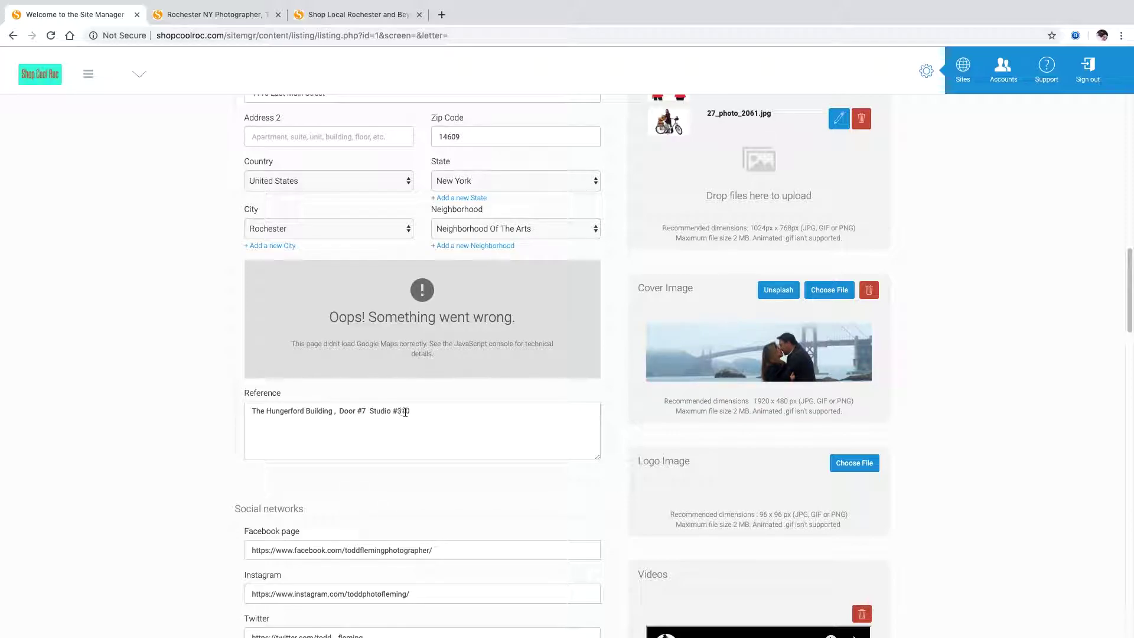
{"action": "scroll", "coordinate": [162, 394], "scroll_direction": "down", "scroll_amount": 1}
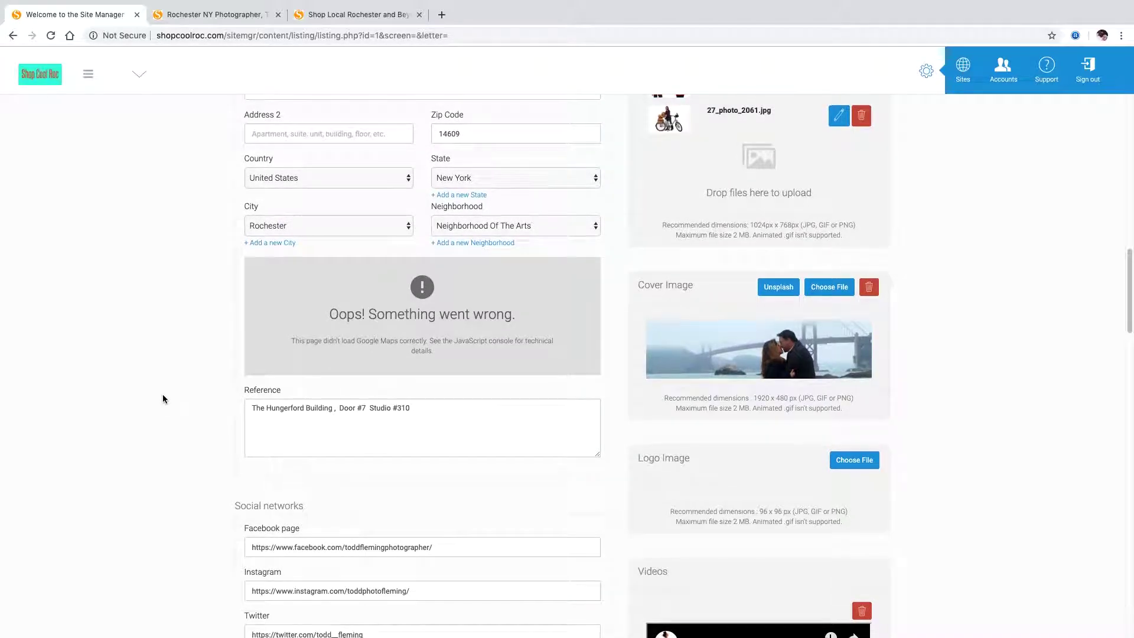
{"action": "scroll", "coordinate": [163, 399], "scroll_direction": "down", "scroll_amount": 3}
{"action": "scroll", "coordinate": [163, 398], "scroll_direction": "down", "scroll_amount": 1}
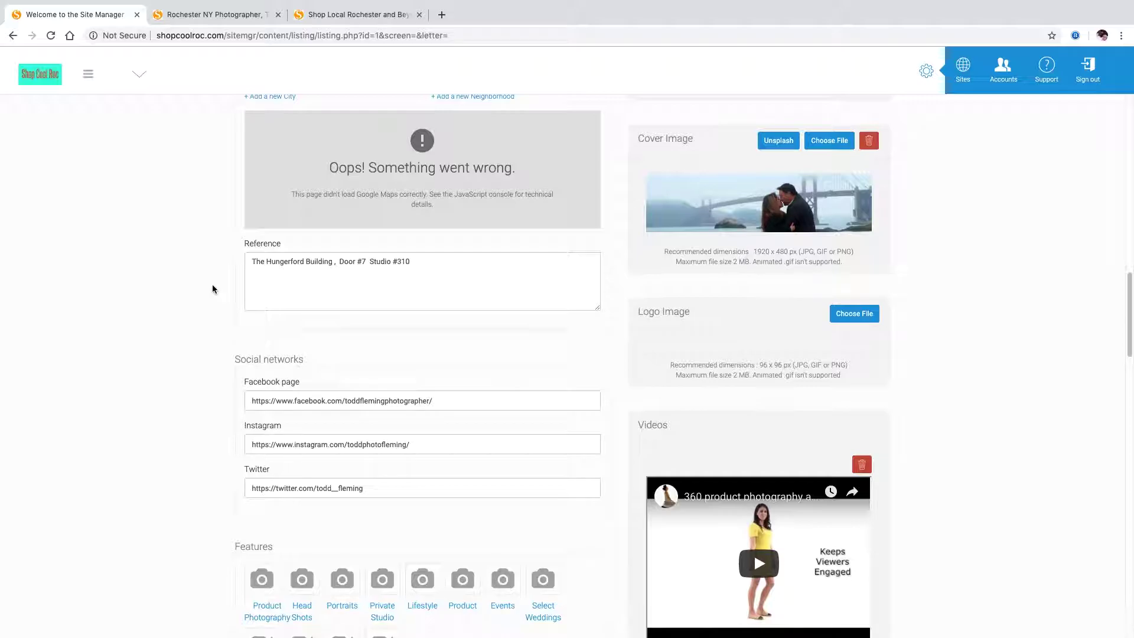
{"action": "left_click", "coordinate": [231, 17]}
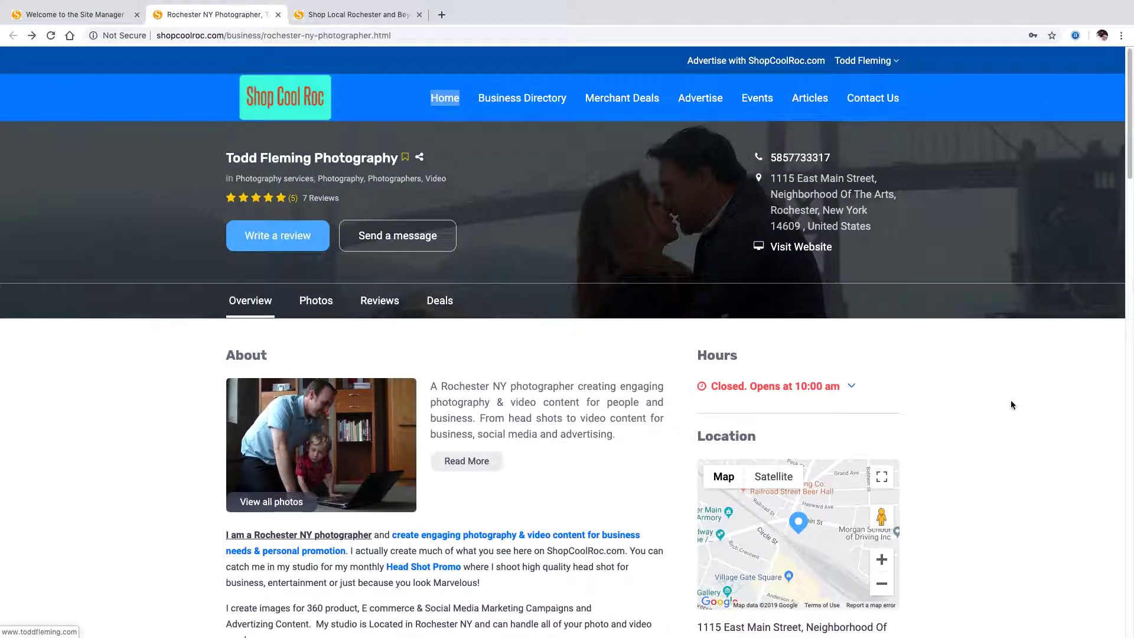
{"action": "scroll", "coordinate": [1009, 406], "scroll_direction": "down", "scroll_amount": 5}
{"action": "scroll", "coordinate": [1009, 404], "scroll_direction": "down", "scroll_amount": 6}
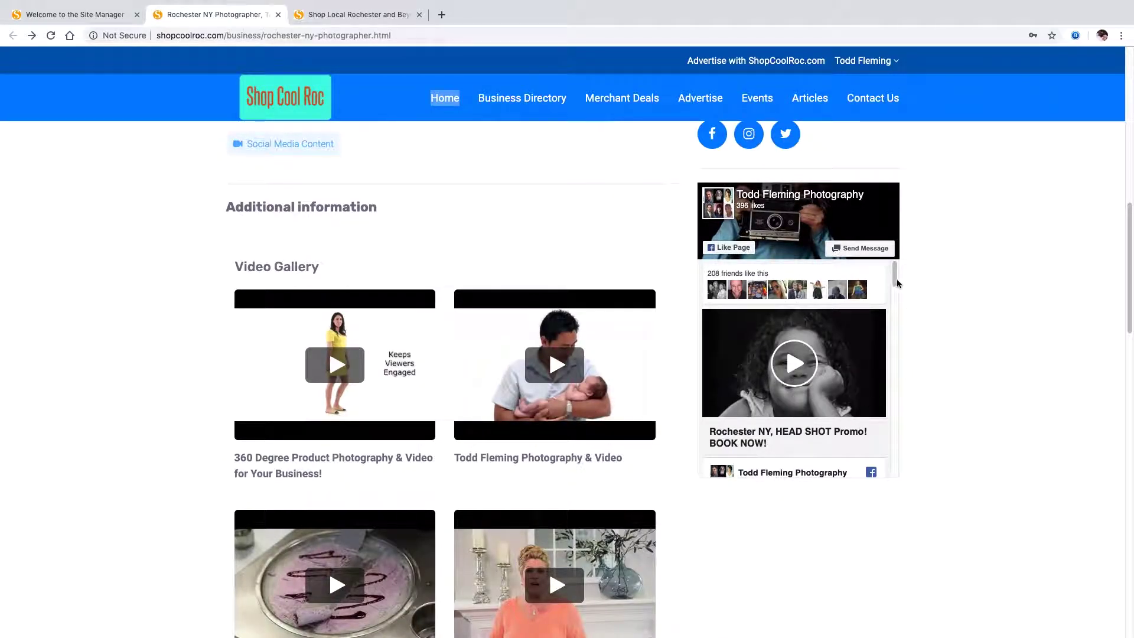
{"action": "mouse_move", "coordinate": [895, 274]}
{"action": "left_mouse_down"}
{"action": "mouse_move", "coordinate": [892, 456]}
{"action": "mouse_move", "coordinate": [896, 261]}
{"action": "left_mouse_up"}
{"action": "left_click", "coordinate": [793, 376]}
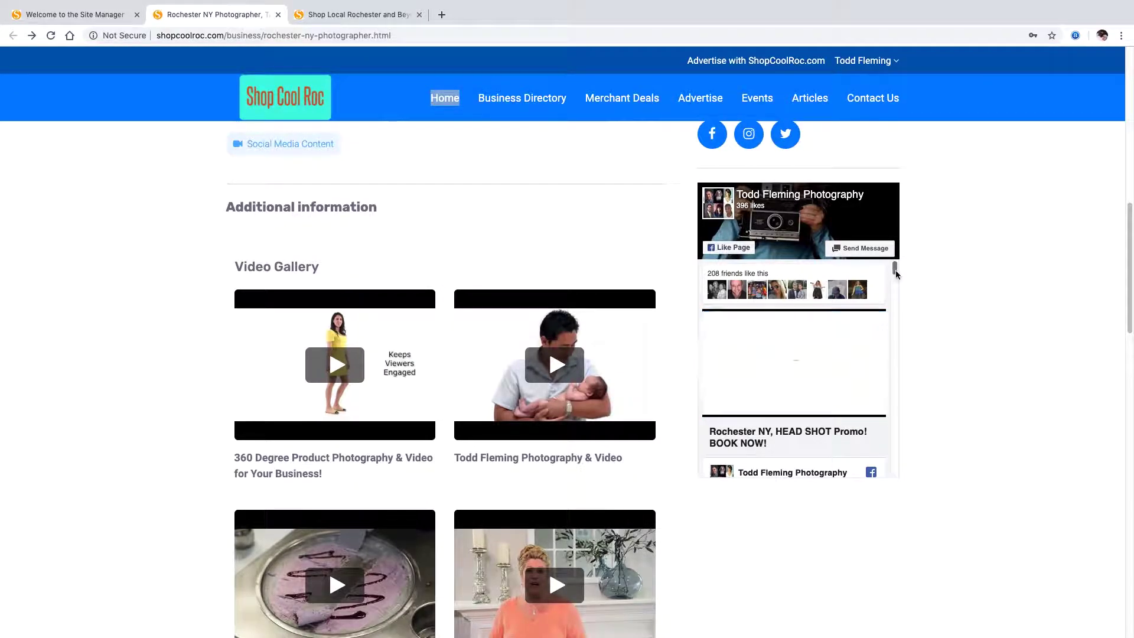
{"action": "scroll", "coordinate": [894, 269], "scroll_direction": "down", "scroll_amount": 1}
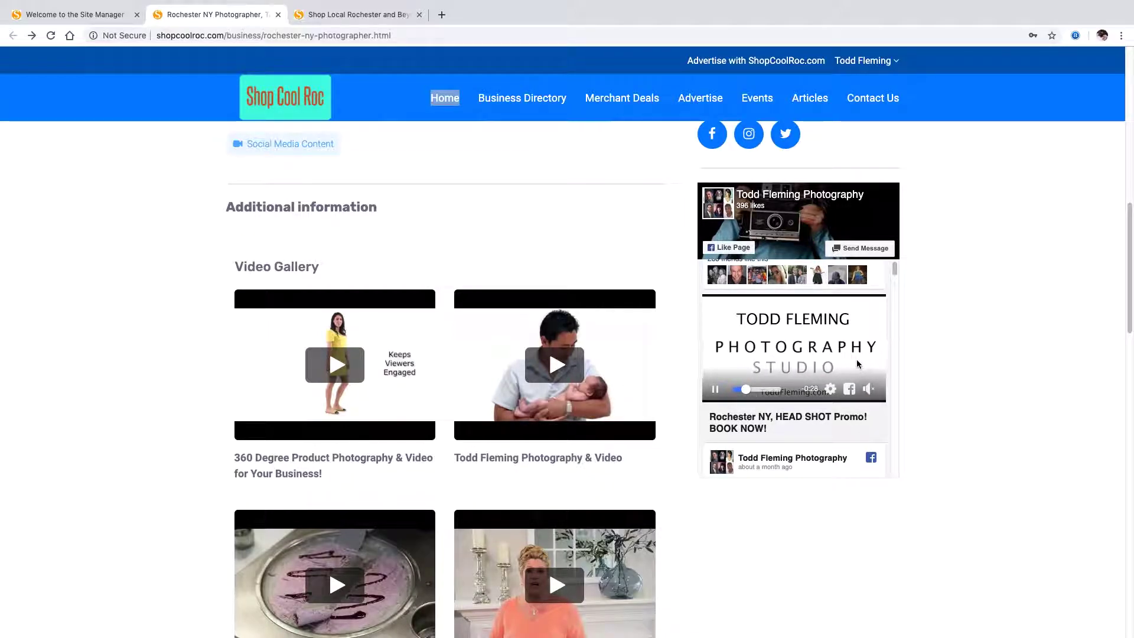
{"action": "left_click_drag", "start_coordinate": [895, 270], "coordinate": [893, 293]}
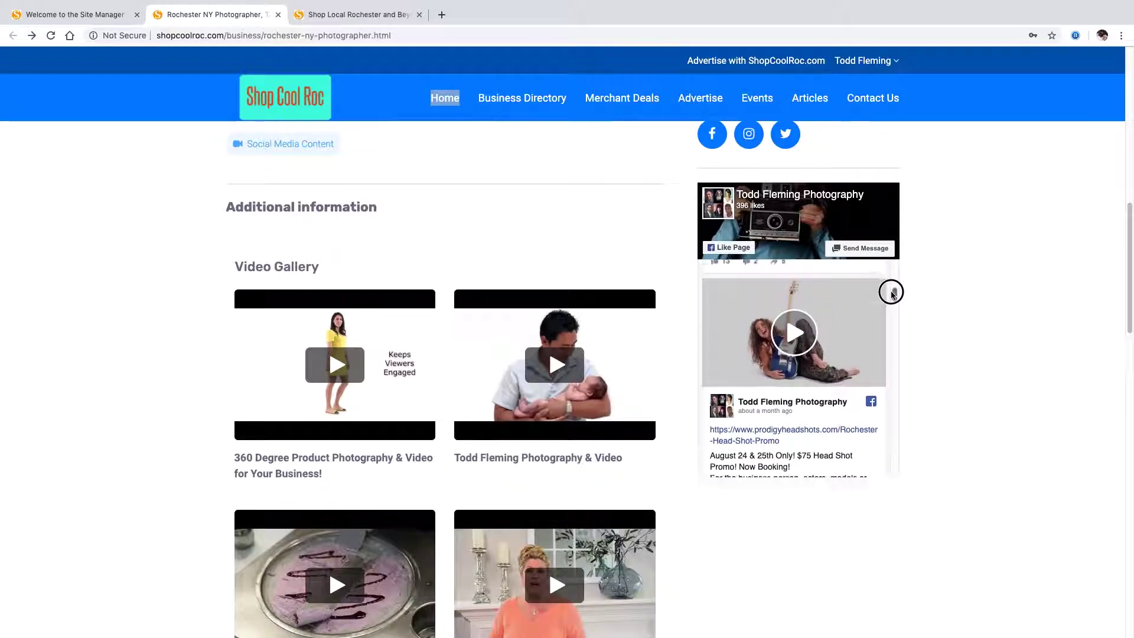
Step: Fill in a new feature in the listing editor with the Music icon and the name "Music"
{"action": "left_click", "coordinate": [88, 16]}
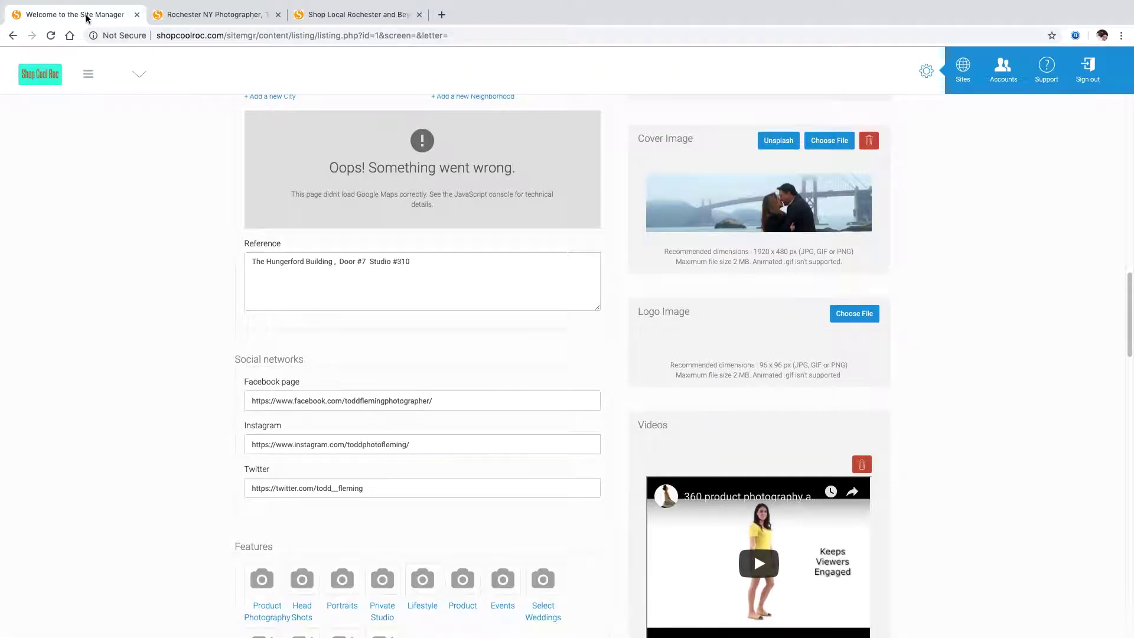
{"action": "scroll", "coordinate": [192, 311], "scroll_direction": "down", "scroll_amount": 5}
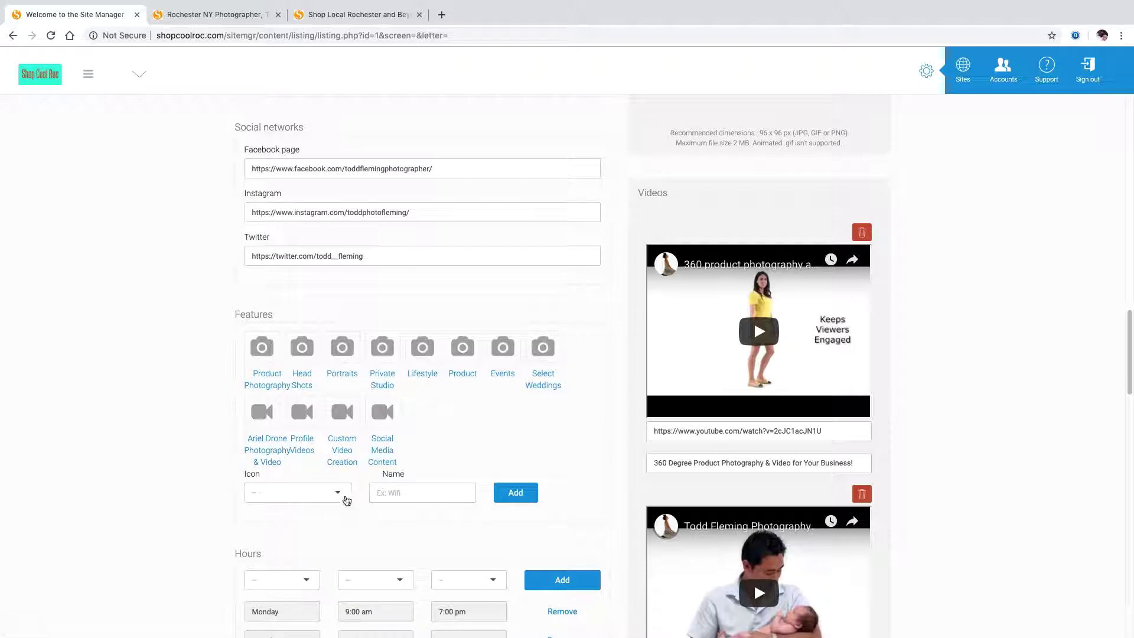
{"action": "left_click", "coordinate": [337, 496]}
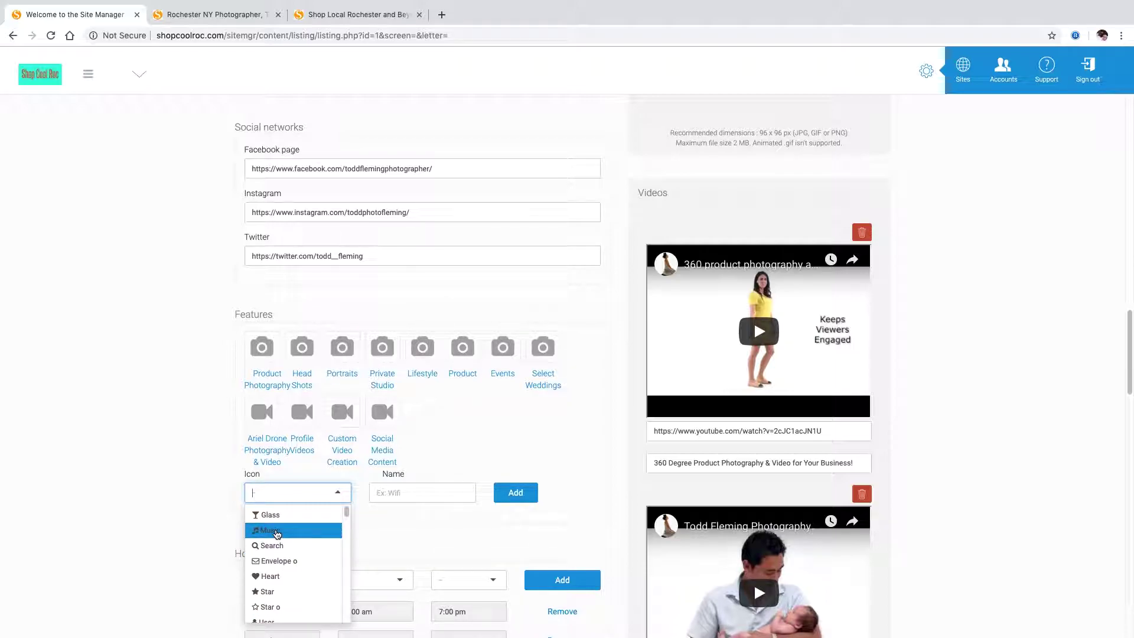
{"action": "left_click", "coordinate": [277, 532]}
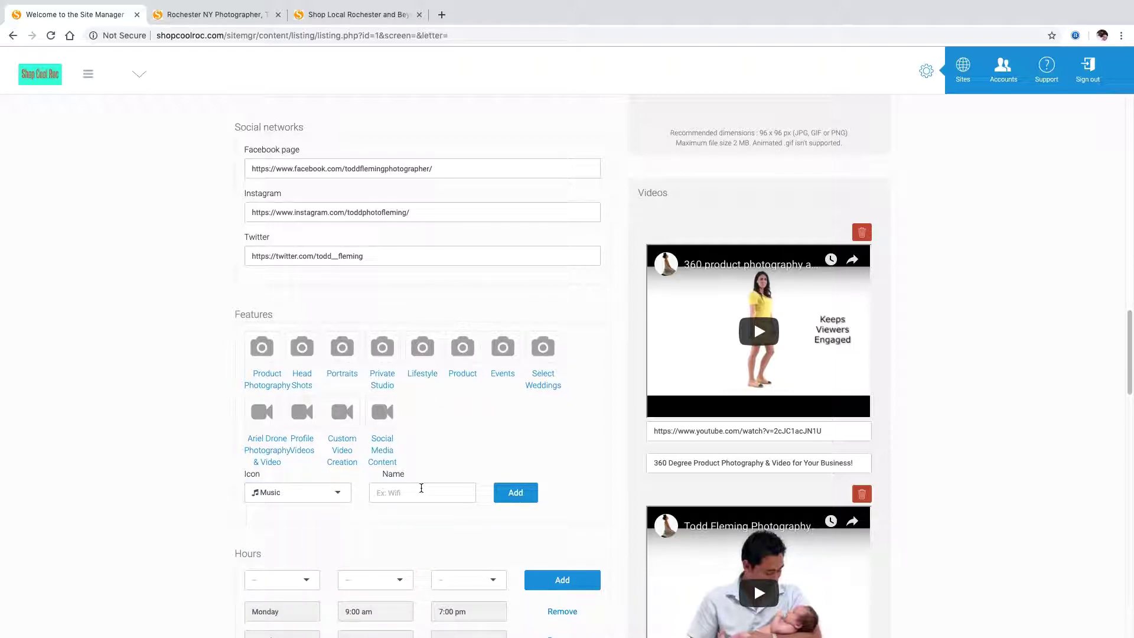
{"action": "left_click", "coordinate": [421, 494]}
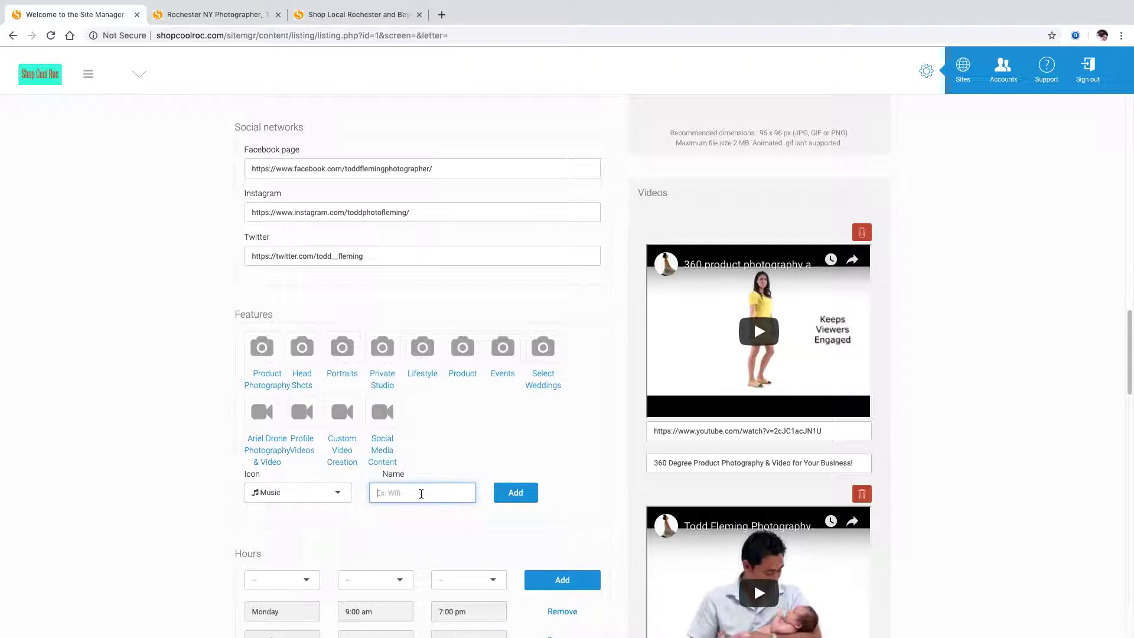
{"action": "type", "text": "Music"}
{"action": "left_click", "coordinate": [423, 539]}
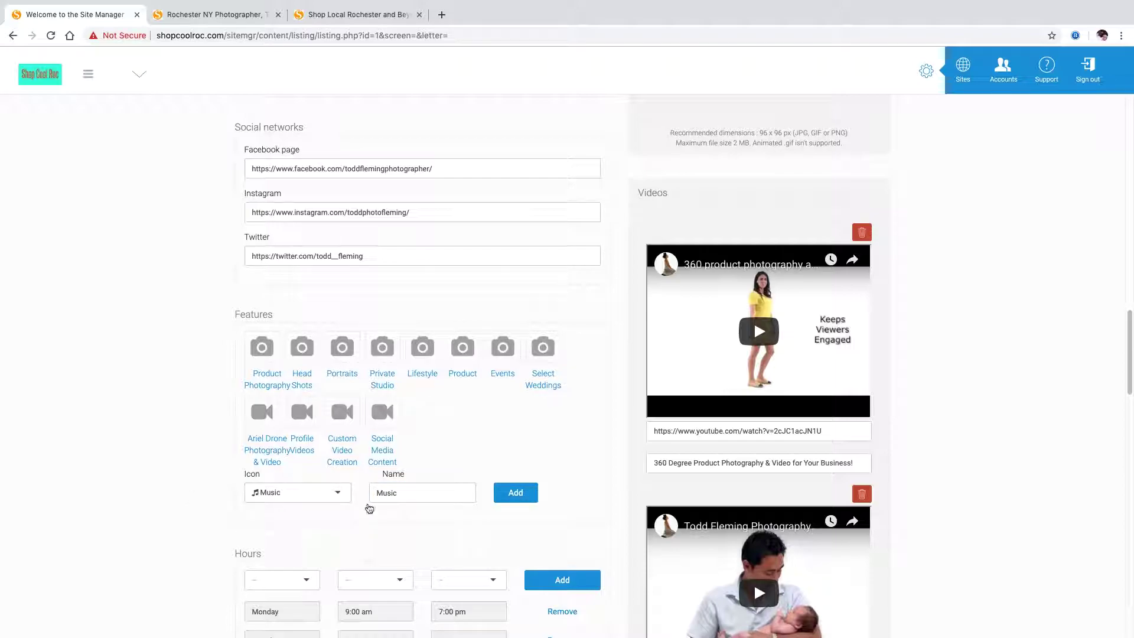
Step: Try adding Sunday business hours from 8:00 am to 3:00 pm, and remove that entry again
{"action": "left_click_drag", "start_coordinate": [1130, 384], "coordinate": [1127, 427]}
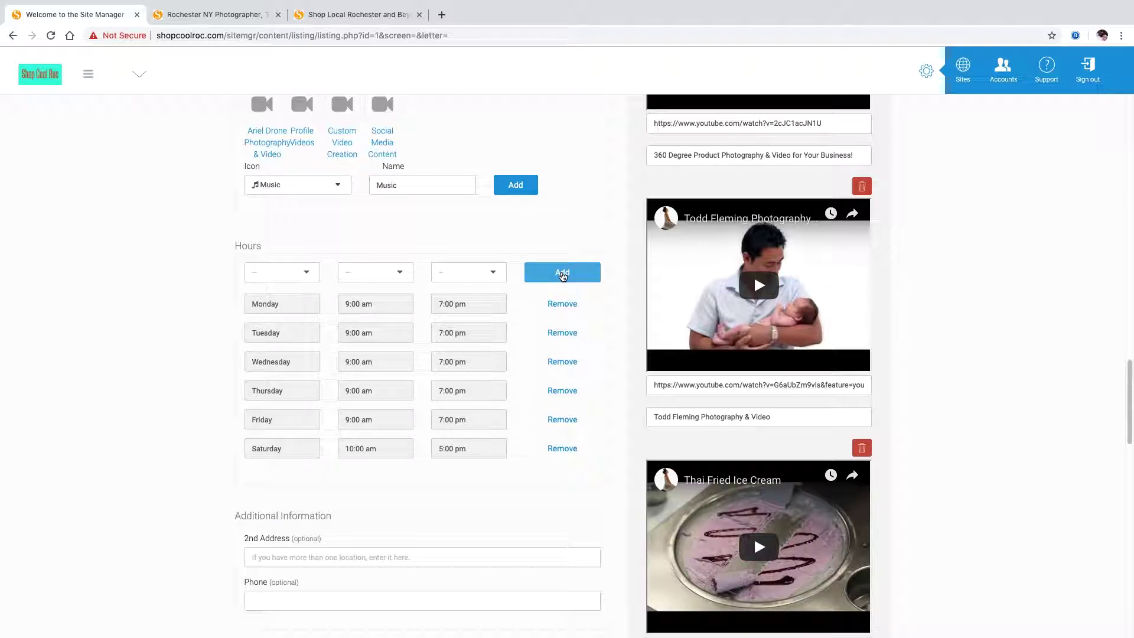
{"action": "left_click", "coordinate": [305, 272]}
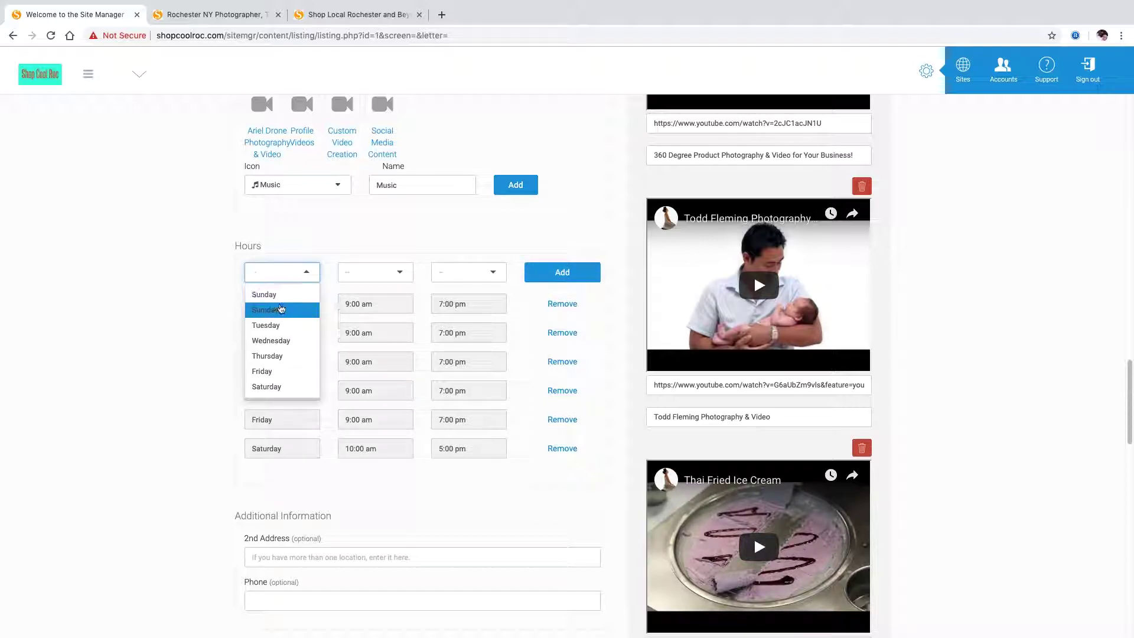
{"action": "left_click", "coordinate": [278, 295]}
{"action": "left_click", "coordinate": [399, 270]}
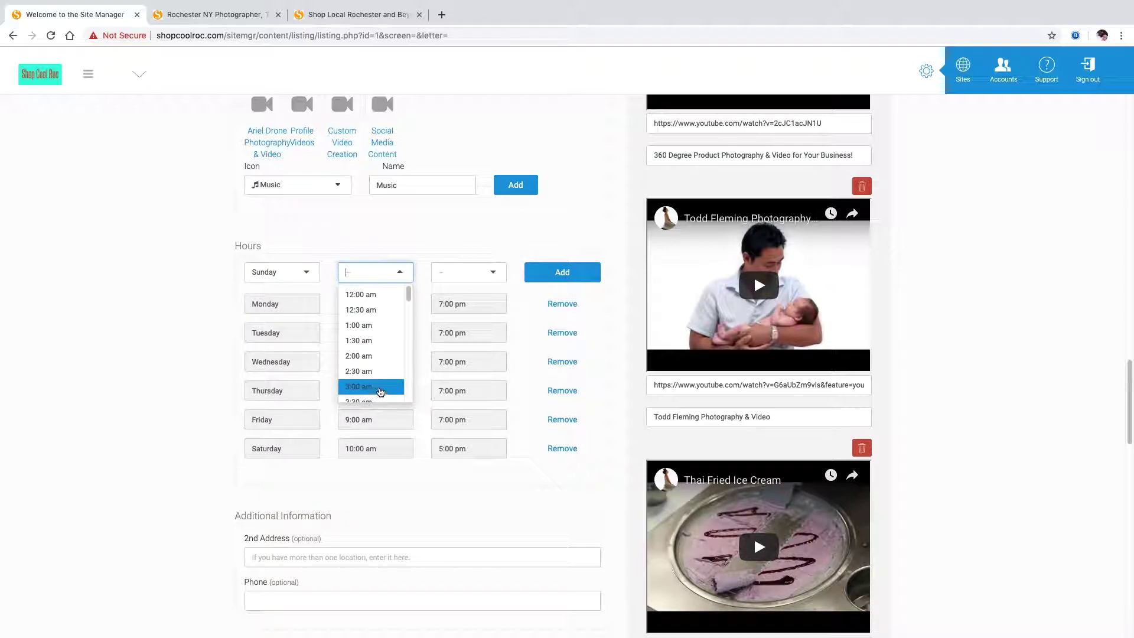
{"action": "left_click_drag", "start_coordinate": [408, 293], "coordinate": [412, 326]}
{"action": "left_click", "coordinate": [373, 361]}
{"action": "left_click", "coordinate": [494, 269]}
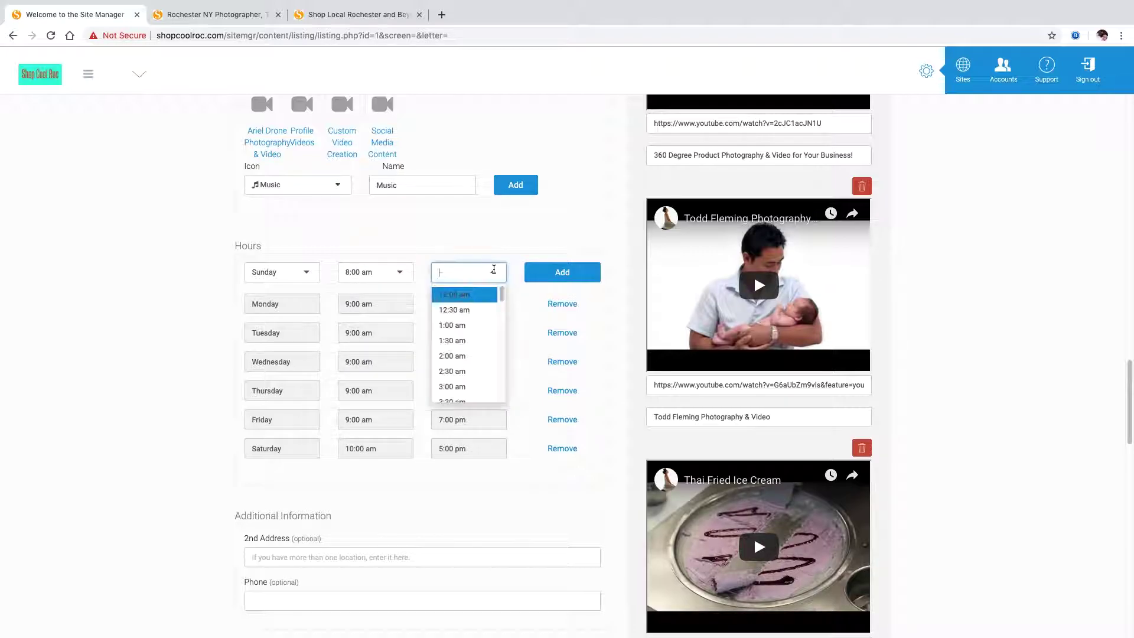
{"action": "left_click_drag", "start_coordinate": [501, 299], "coordinate": [495, 363]}
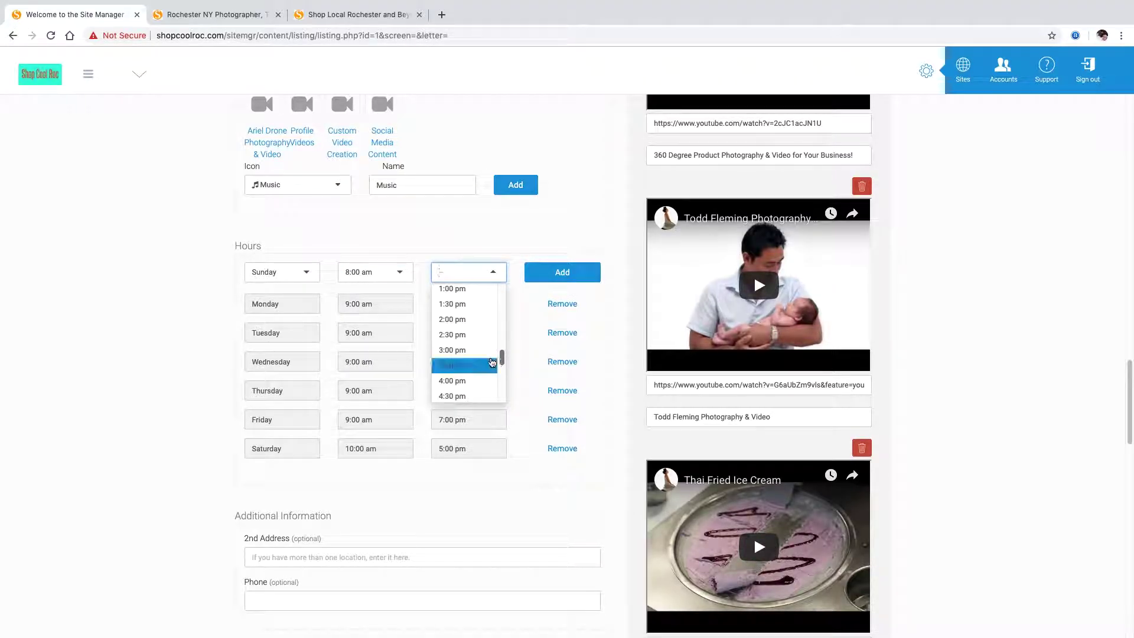
{"action": "left_click", "coordinate": [472, 350]}
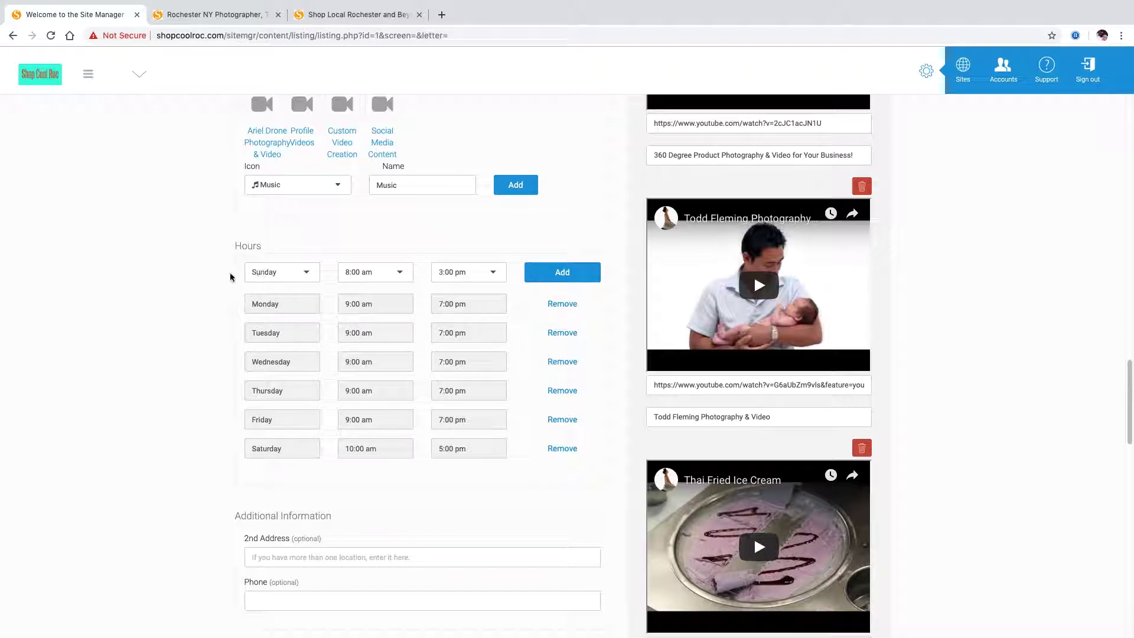
{"action": "left_click", "coordinate": [561, 276]}
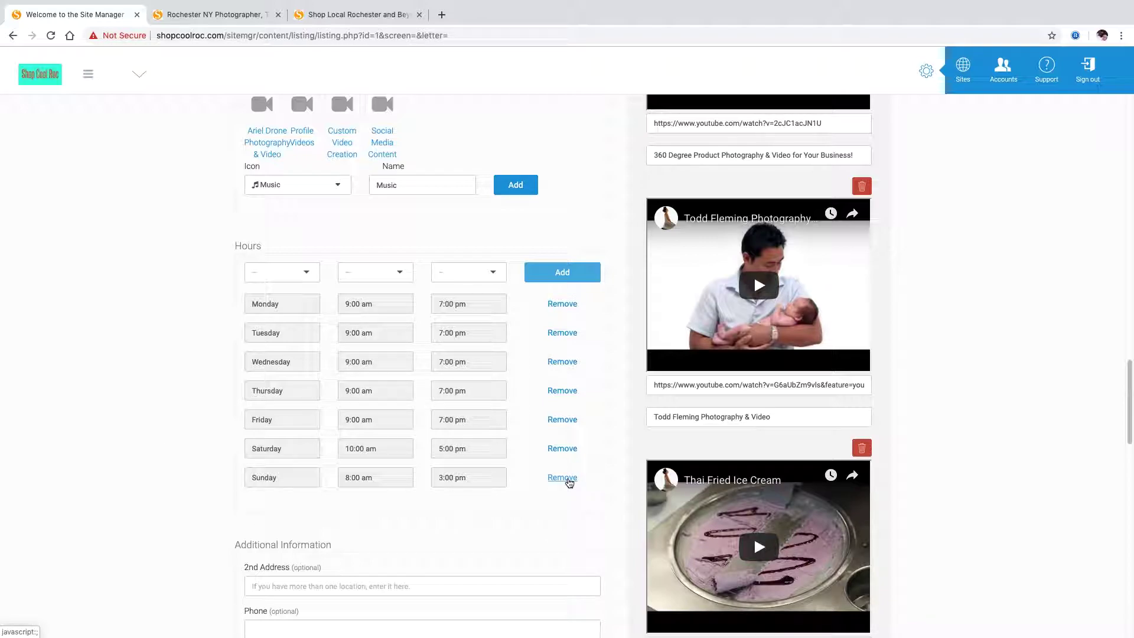
{"action": "left_click", "coordinate": [570, 482]}
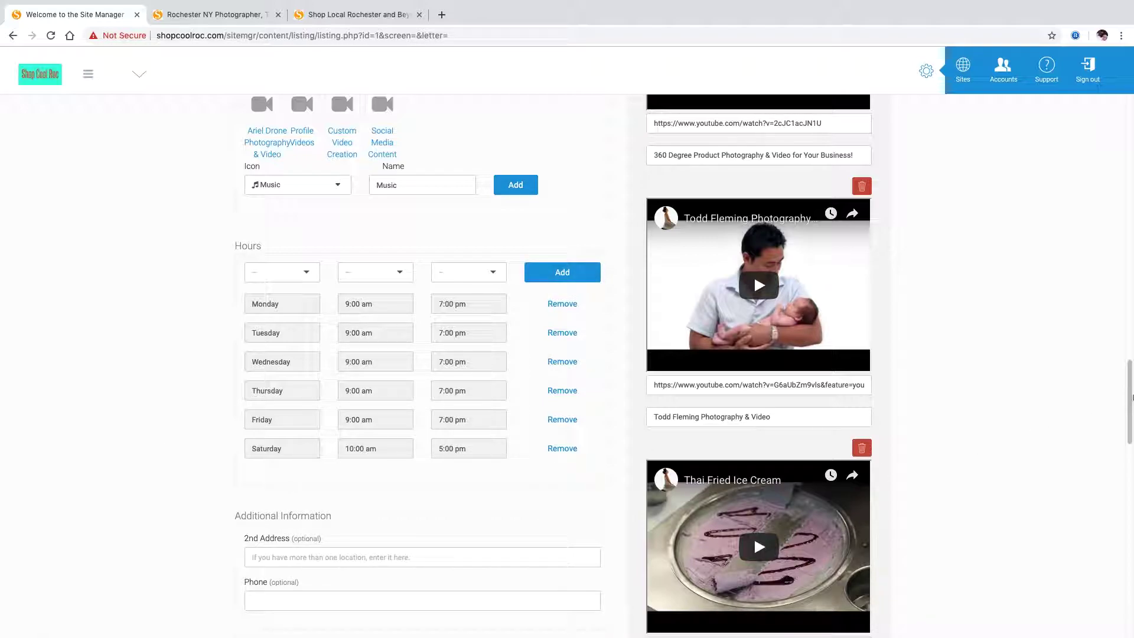
Step: Review the listing editor's additional information, SEO, promotional code and video sections, and return to the photo gallery and listing title
{"action": "left_click_drag", "start_coordinate": [1130, 397], "coordinate": [1124, 471]}
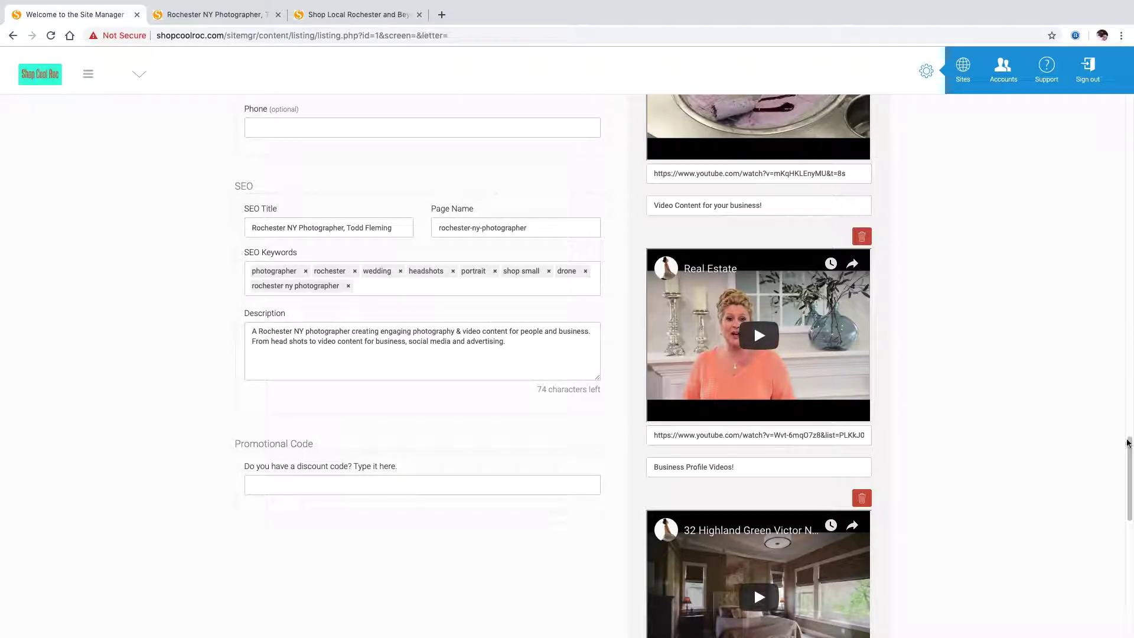
{"action": "left_click_drag", "start_coordinate": [1126, 484], "coordinate": [1125, 131]}
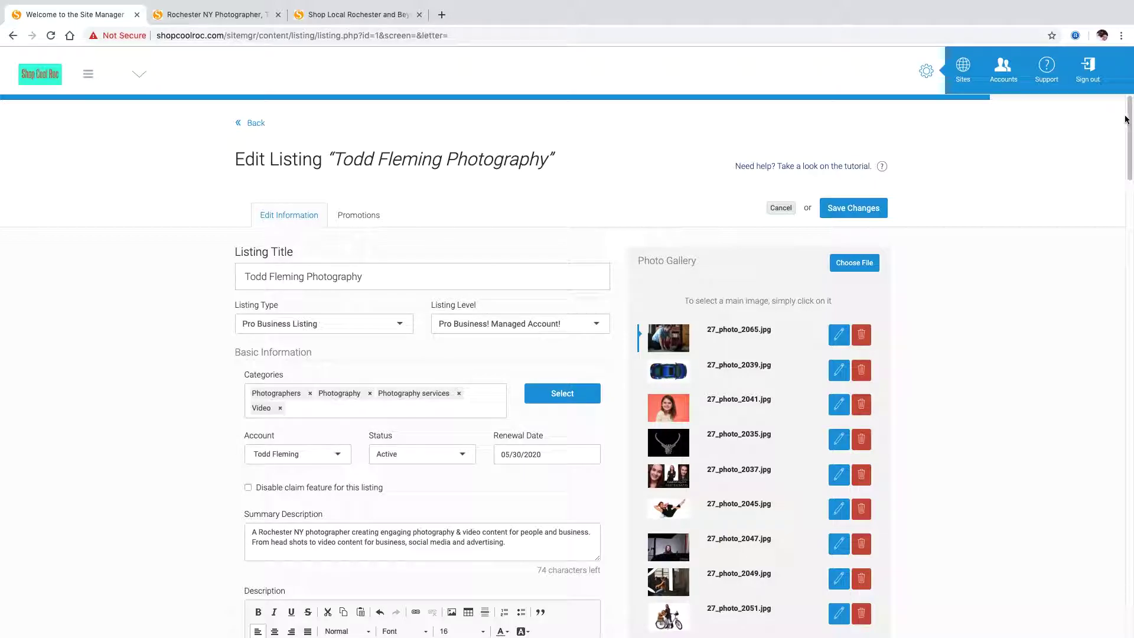
{"action": "left_click_drag", "start_coordinate": [1126, 131], "coordinate": [1106, 486]}
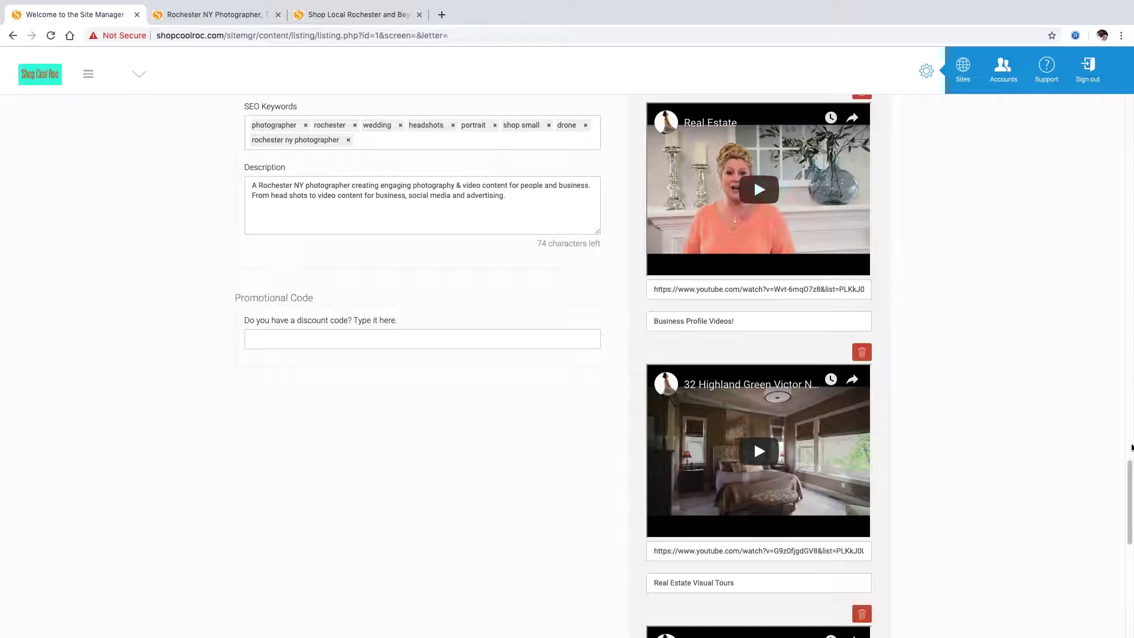
{"action": "left_click_drag", "start_coordinate": [1130, 480], "coordinate": [1128, 127]}
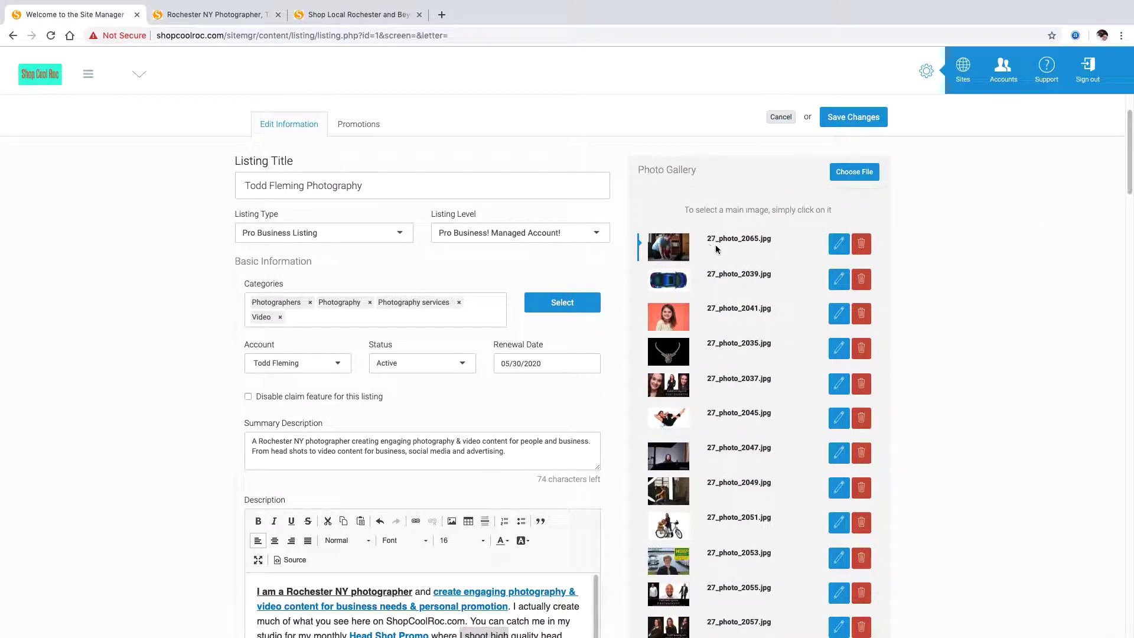
{"action": "mouse_move", "coordinate": [1127, 141]}
{"action": "left_mouse_down"}
{"action": "mouse_move", "coordinate": [1128, 225]}
{"action": "mouse_move", "coordinate": [1128, 127]}
{"action": "left_mouse_up"}
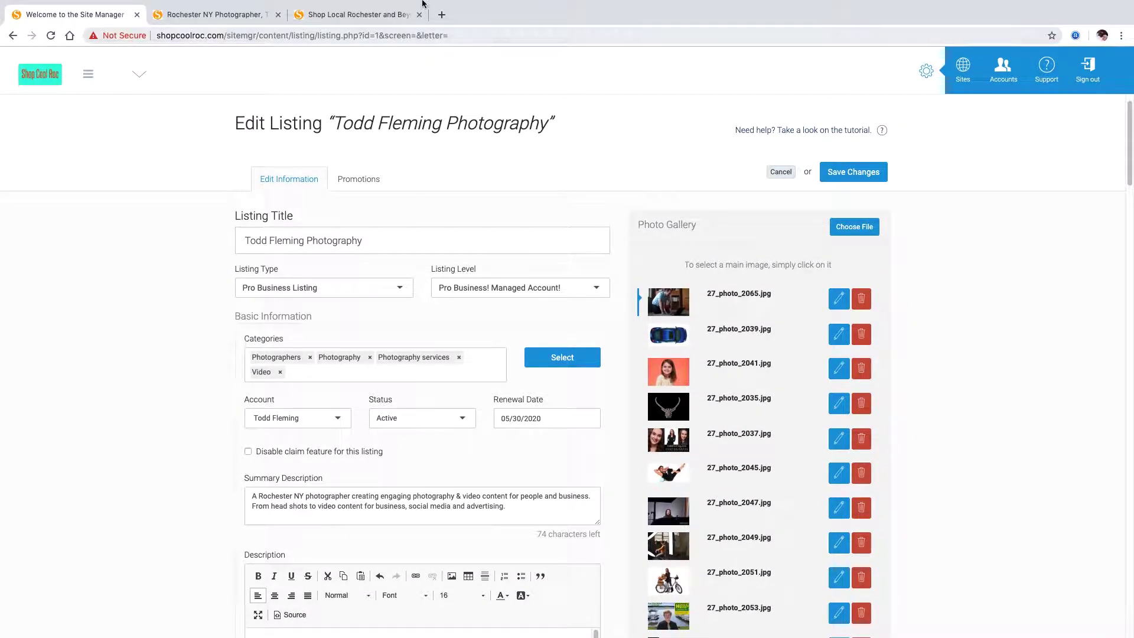
Step: Open the public listing page's Photos section and look through its thumbnails
{"action": "left_click", "coordinate": [210, 14]}
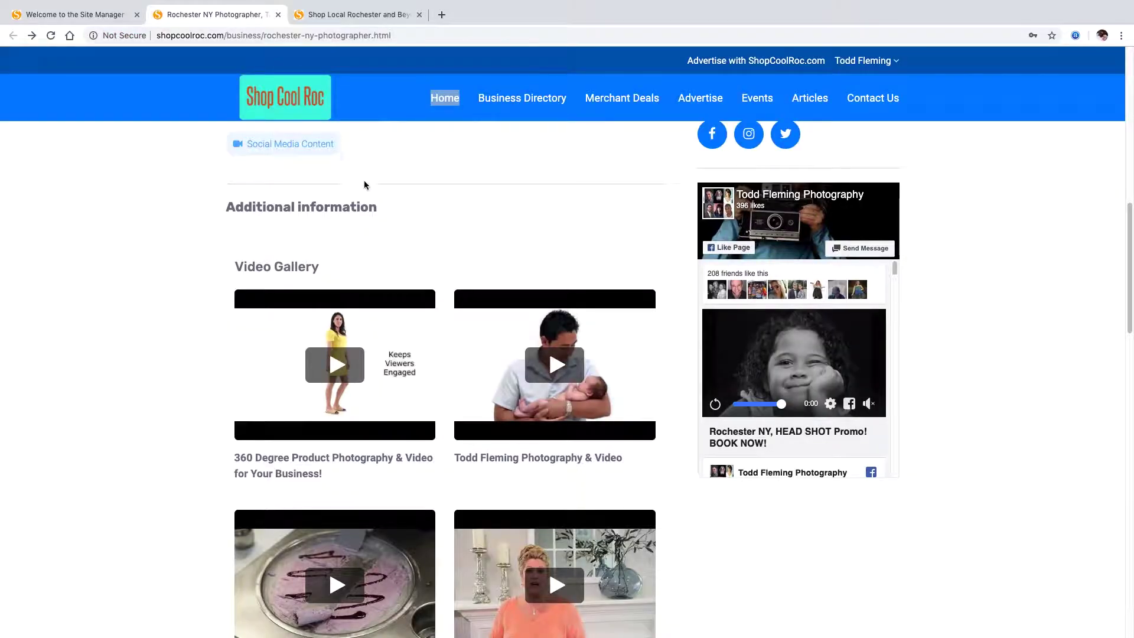
{"action": "scroll", "coordinate": [488, 175], "scroll_direction": "up", "scroll_amount": 10}
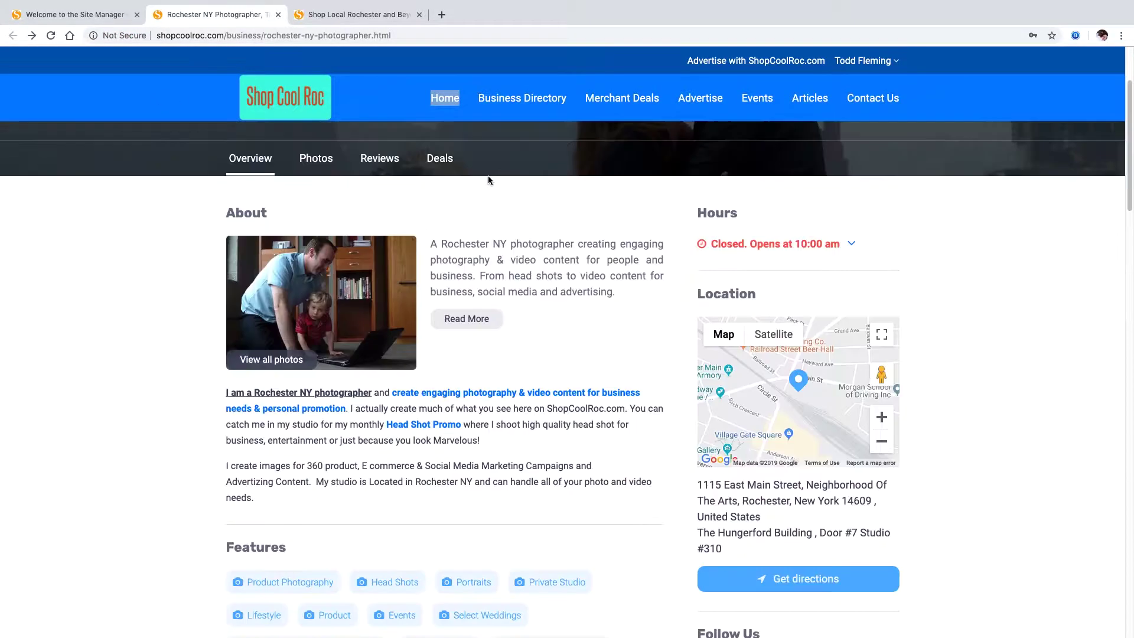
{"action": "left_click", "coordinate": [325, 288]}
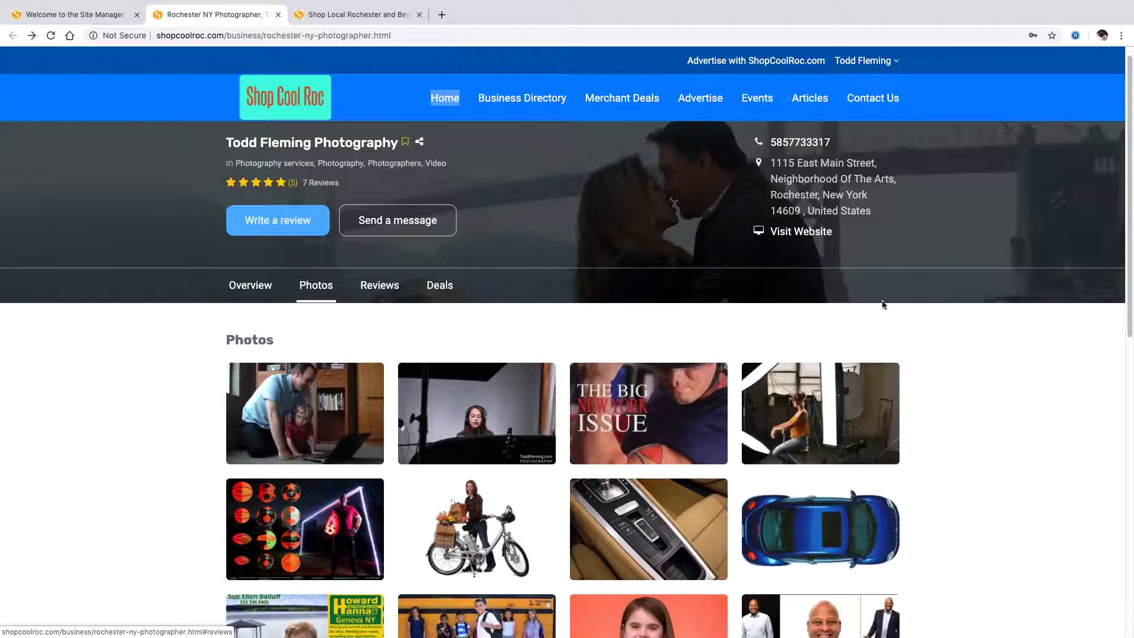
{"action": "left_click_drag", "start_coordinate": [1129, 220], "coordinate": [1128, 366]}
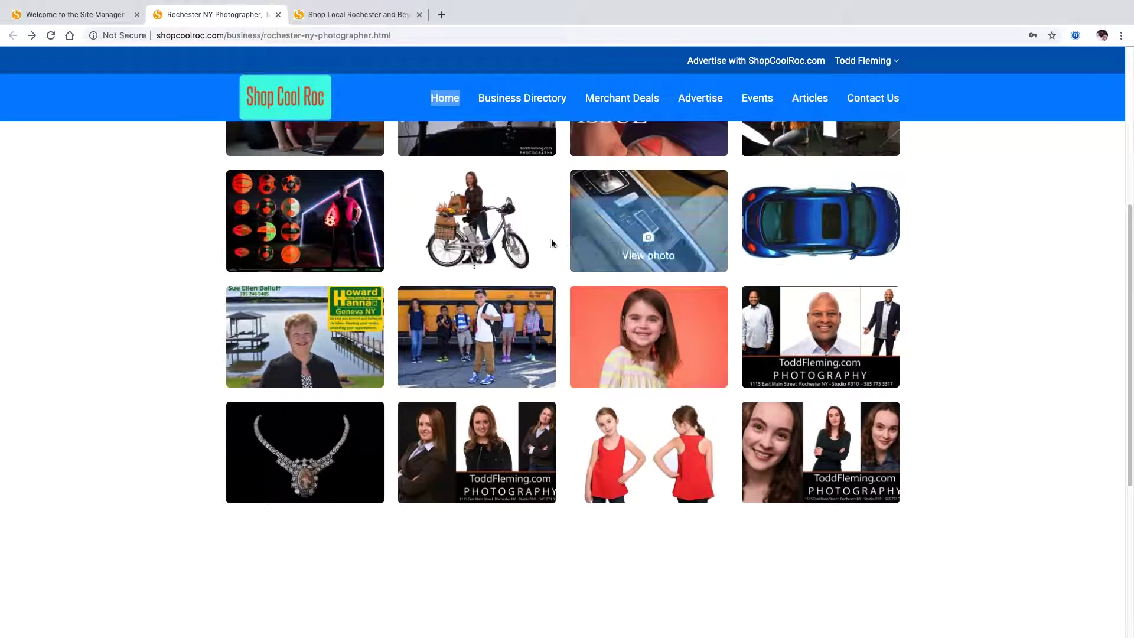
Step: Enlarge the bicycle photo, page forward through the following gallery images, and close the viewer
{"action": "left_click", "coordinate": [477, 220]}
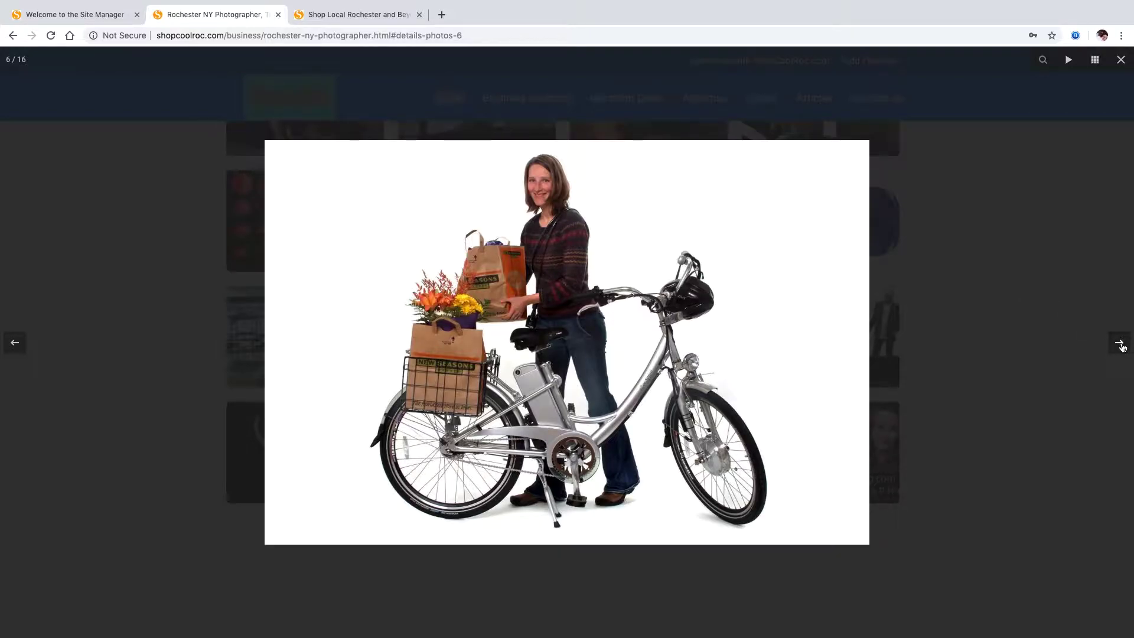
{"action": "left_click", "coordinate": [1126, 349]}
{"action": "left_click", "coordinate": [1124, 349]}
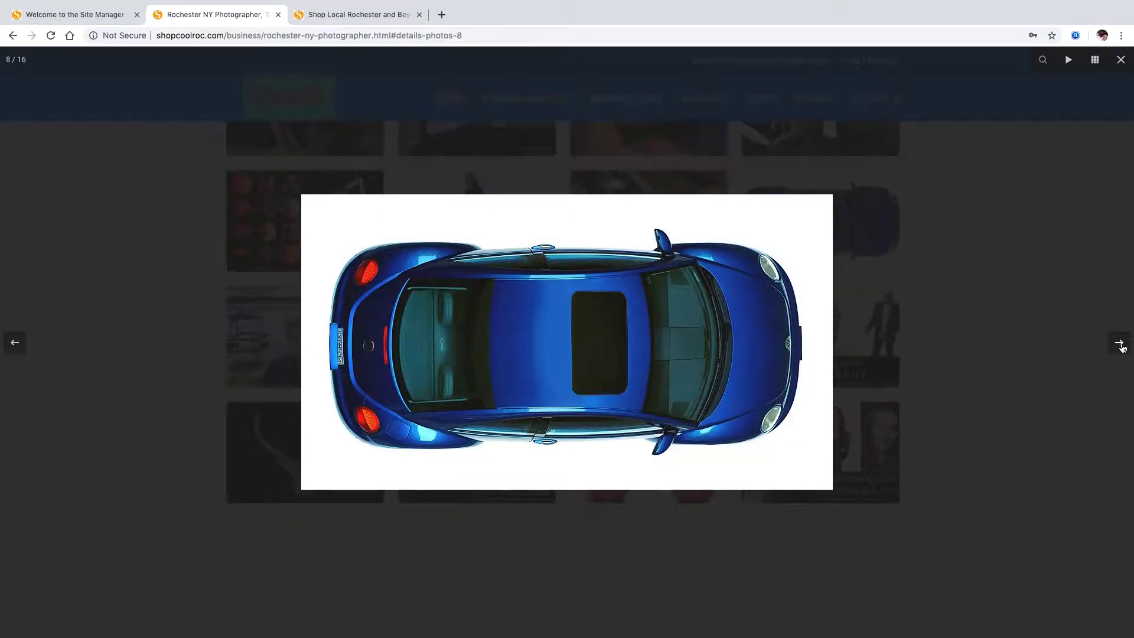
{"action": "left_click", "coordinate": [1123, 349]}
{"action": "left_click", "coordinate": [1123, 348]}
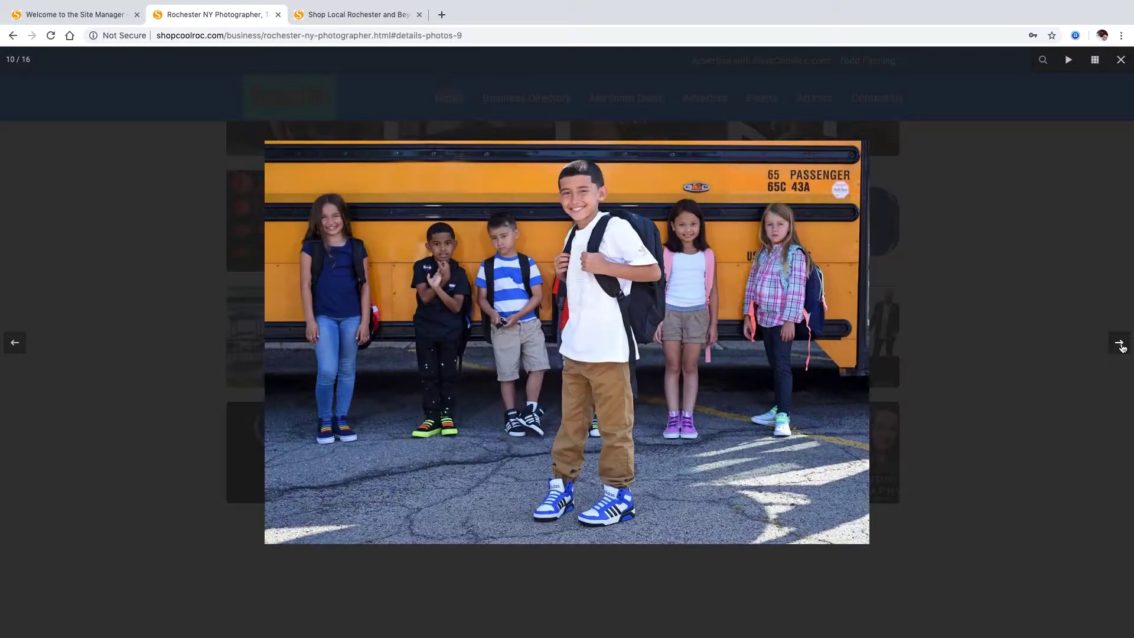
{"action": "left_click", "coordinate": [1123, 348]}
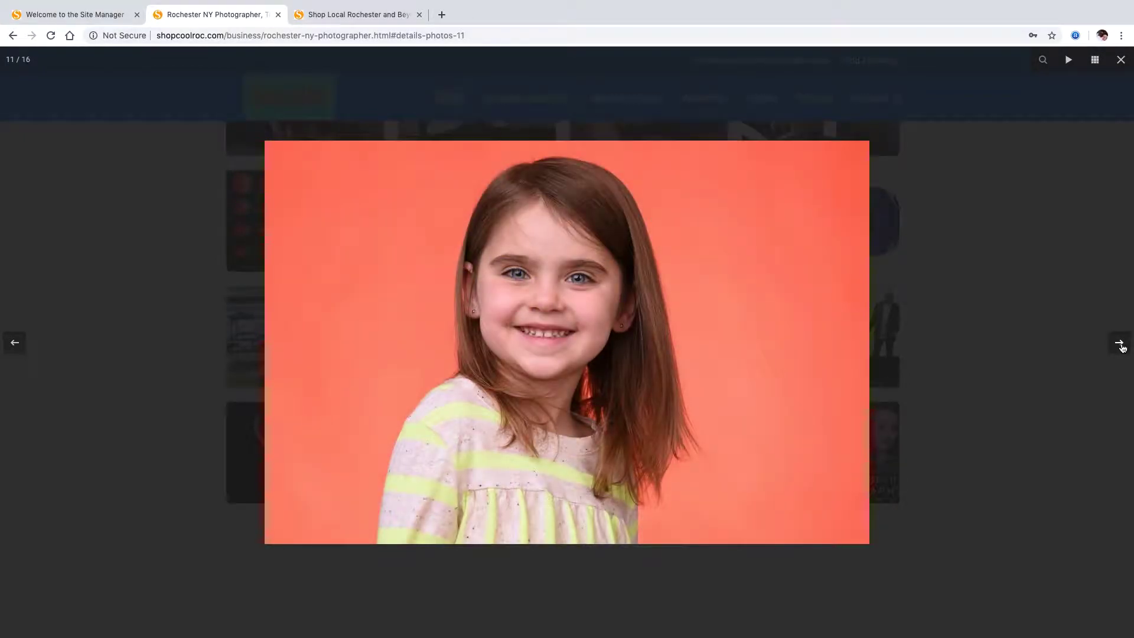
{"action": "left_click", "coordinate": [1123, 348]}
{"action": "left_click", "coordinate": [1123, 348]}
{"action": "left_click", "coordinate": [1123, 348]}
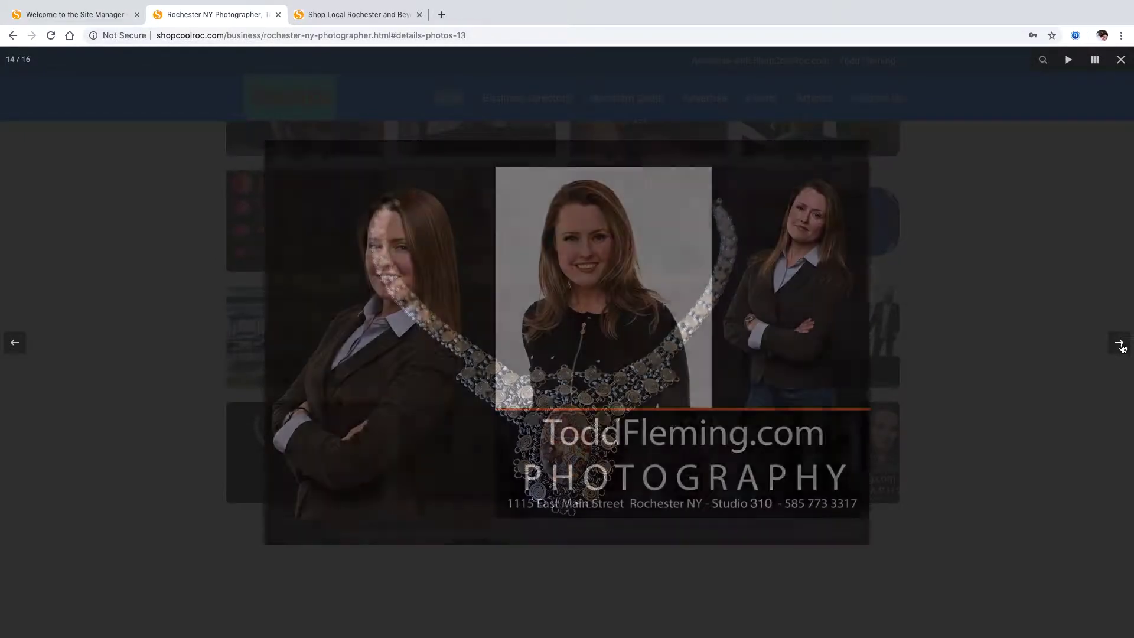
{"action": "left_click", "coordinate": [1075, 158]}
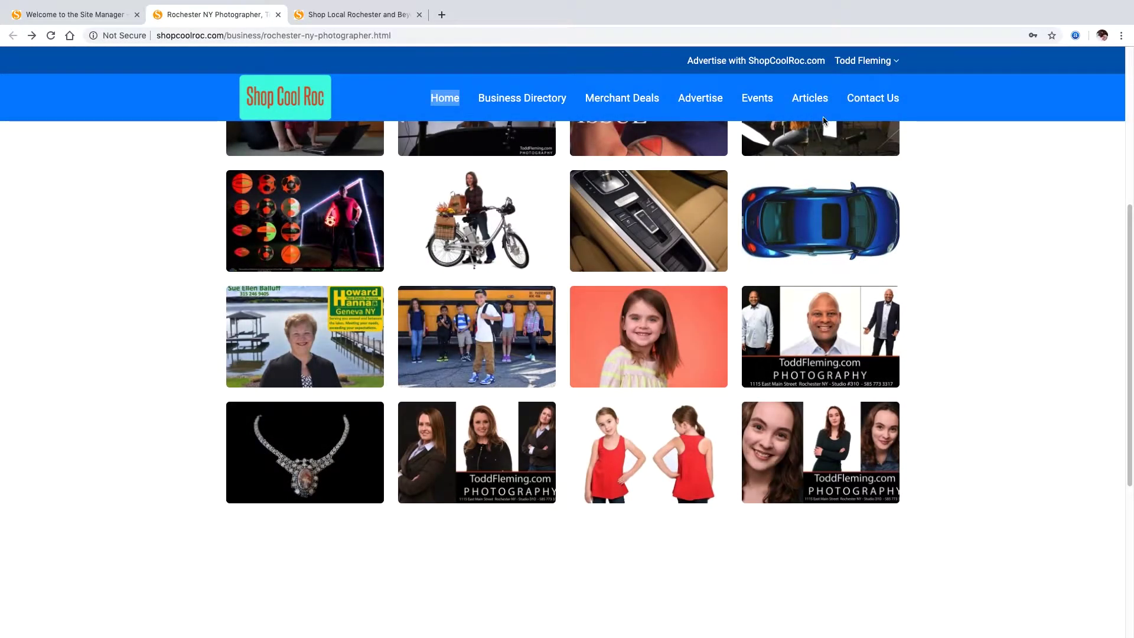
Step: Try uploading "Untitled design (20).png" from Downloads to the listing editor's photo gallery, and remove that upload entry again
{"action": "mouse_move", "coordinate": [177, 1]}
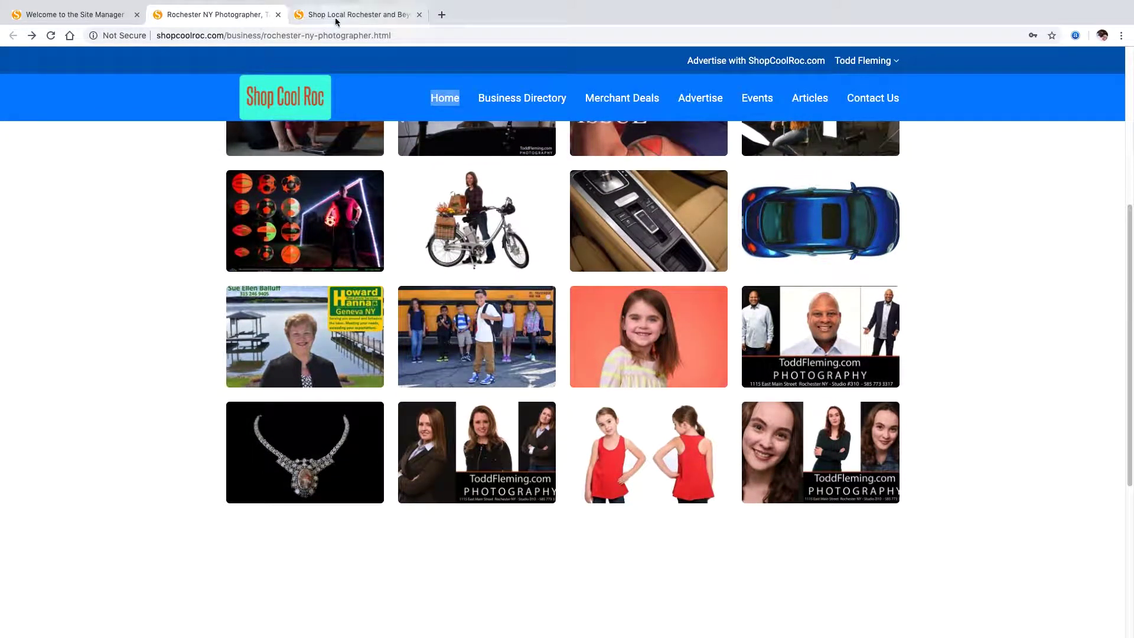
{"action": "left_click", "coordinate": [337, 16]}
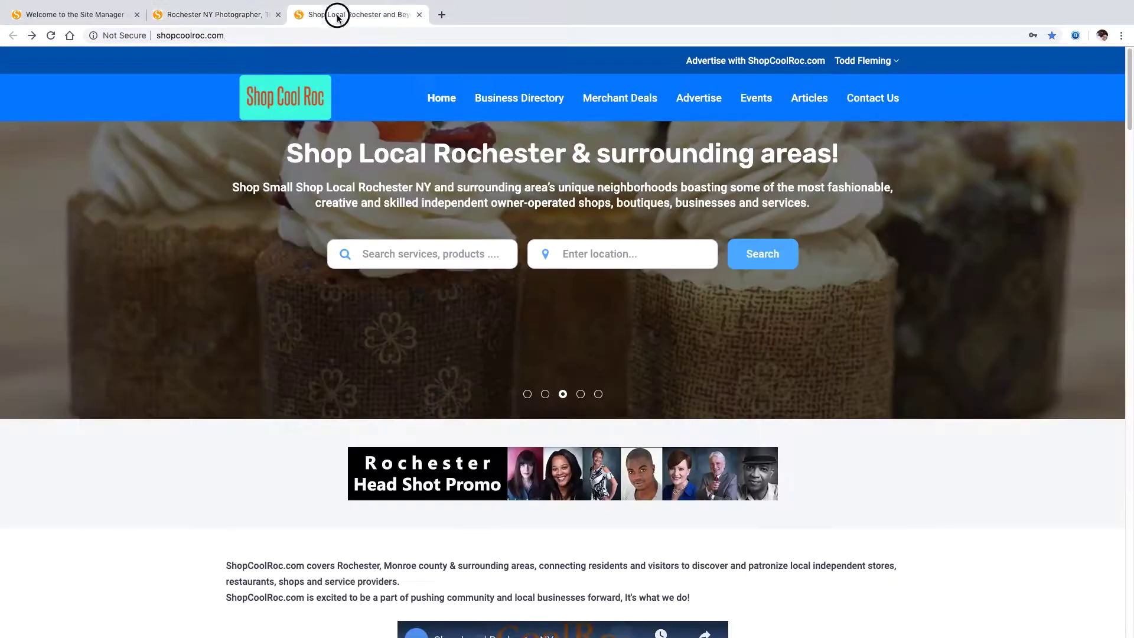
{"action": "left_click", "coordinate": [223, 17]}
{"action": "left_click", "coordinate": [102, 18]}
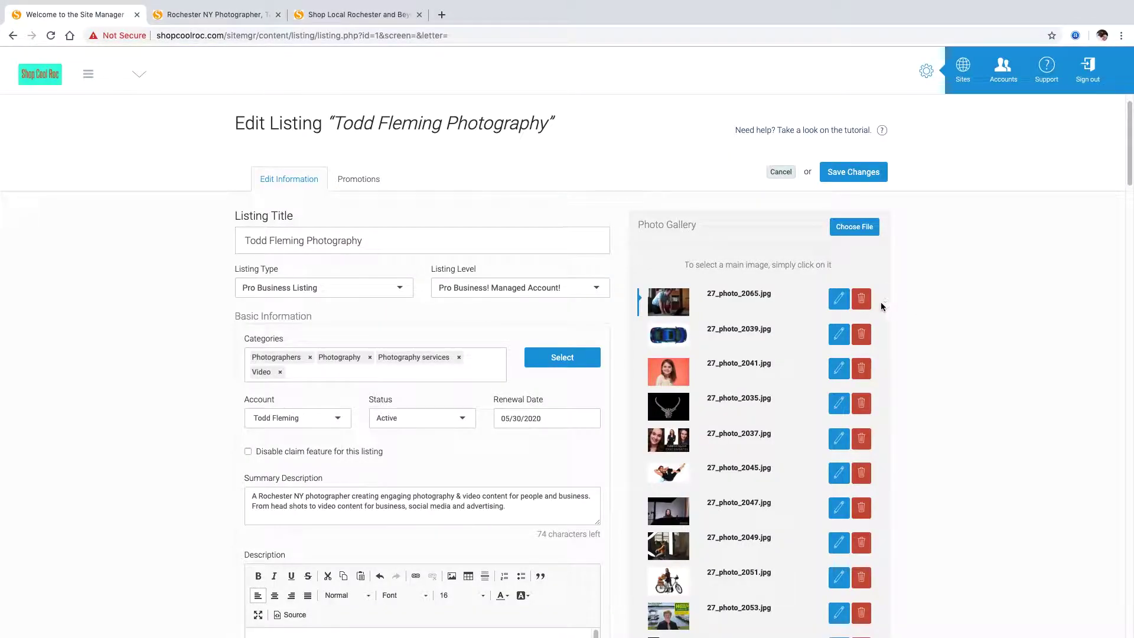
{"action": "left_click", "coordinate": [854, 228]}
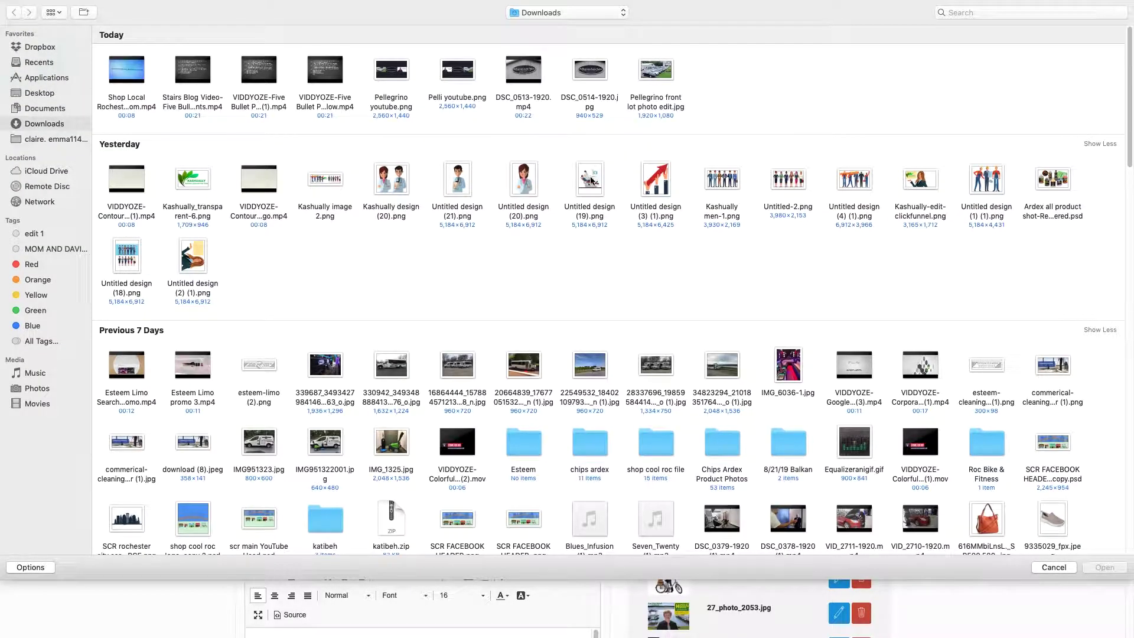
{"action": "left_click", "coordinate": [524, 186]}
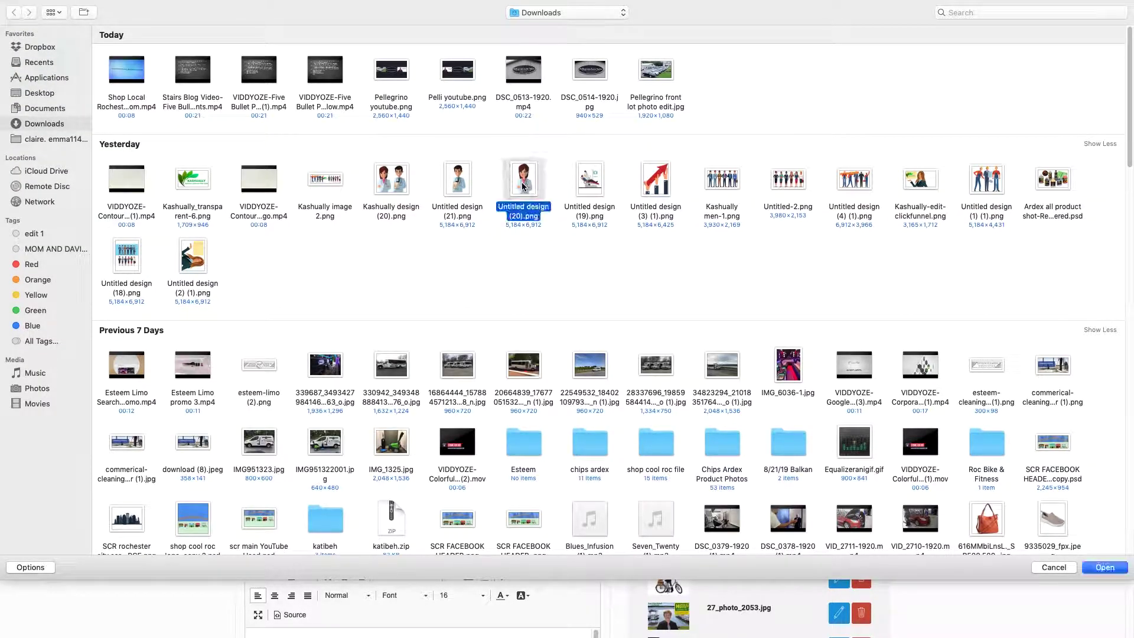
{"action": "double_click", "coordinate": [524, 187]}
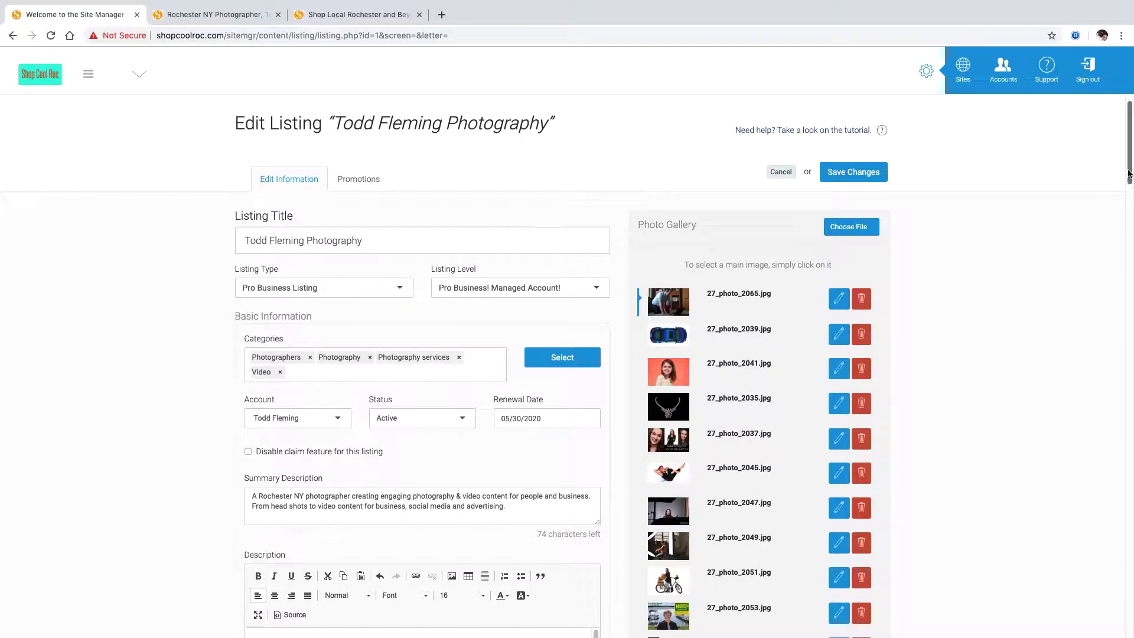
{"action": "left_click_drag", "start_coordinate": [1127, 169], "coordinate": [1129, 272]}
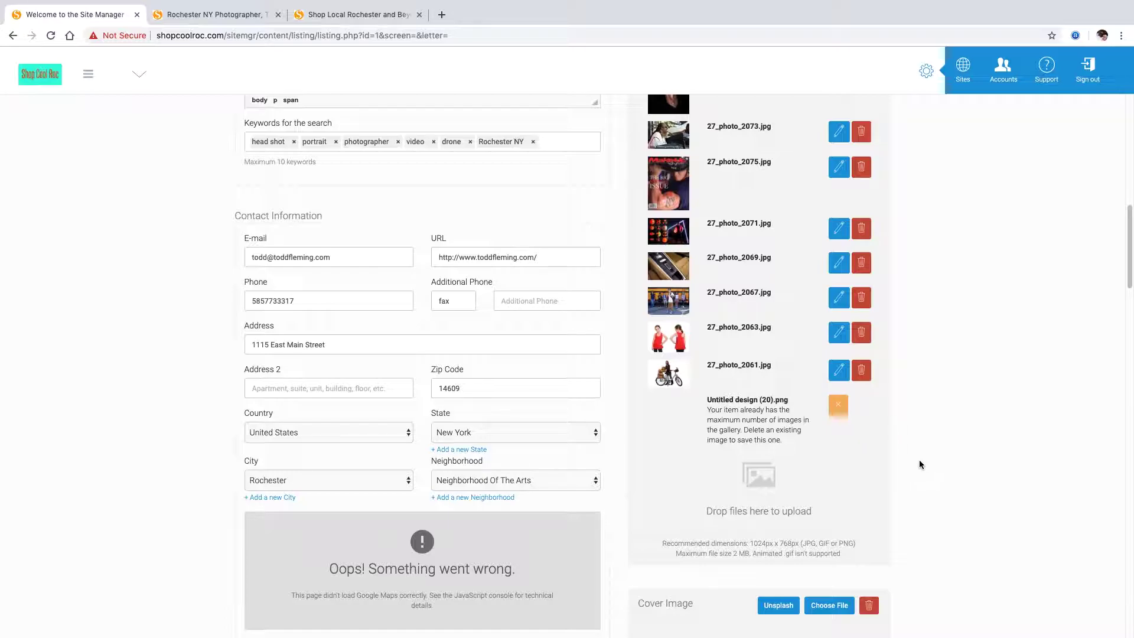
{"action": "left_click", "coordinate": [838, 406]}
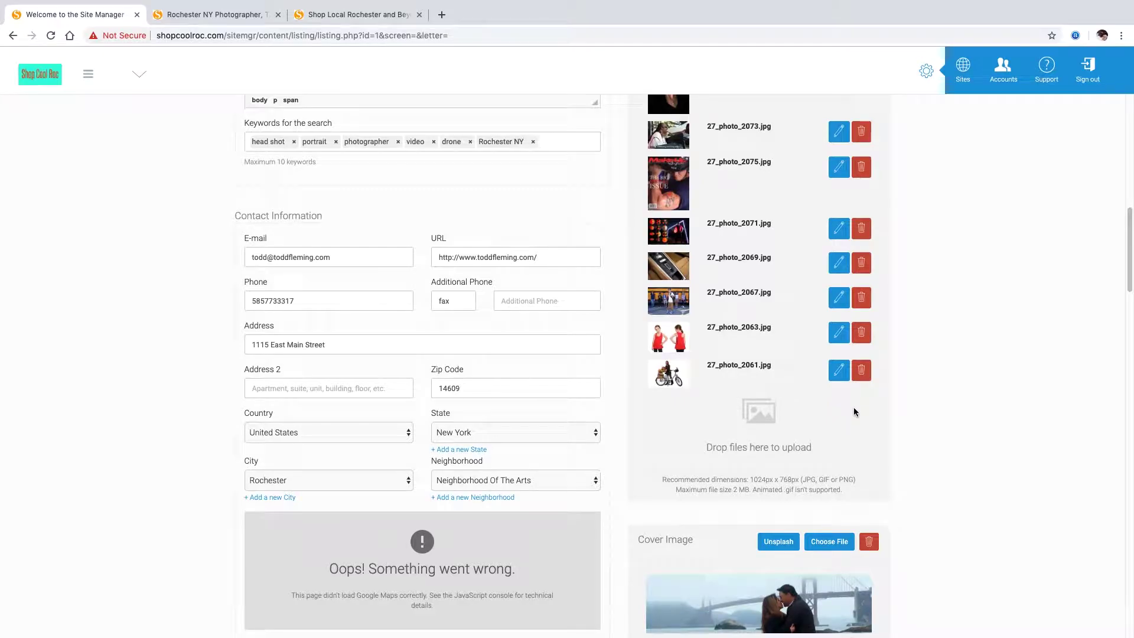
Step: Try other gallery photos as the listing's main image, check the public overview's main photo, and reselect 27_photo_2065.jpg
{"action": "left_click_drag", "start_coordinate": [1127, 263], "coordinate": [1129, 141]}
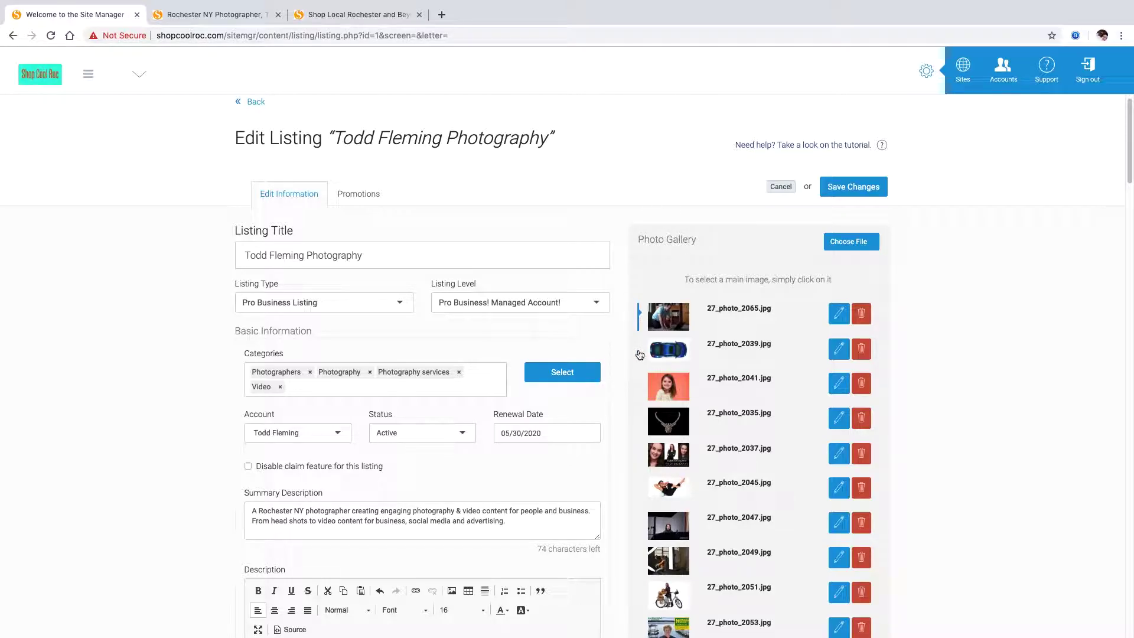
{"action": "left_click", "coordinate": [660, 355]}
{"action": "left_click", "coordinate": [244, 16]}
{"action": "scroll", "coordinate": [430, 158], "scroll_direction": "up", "scroll_amount": 5}
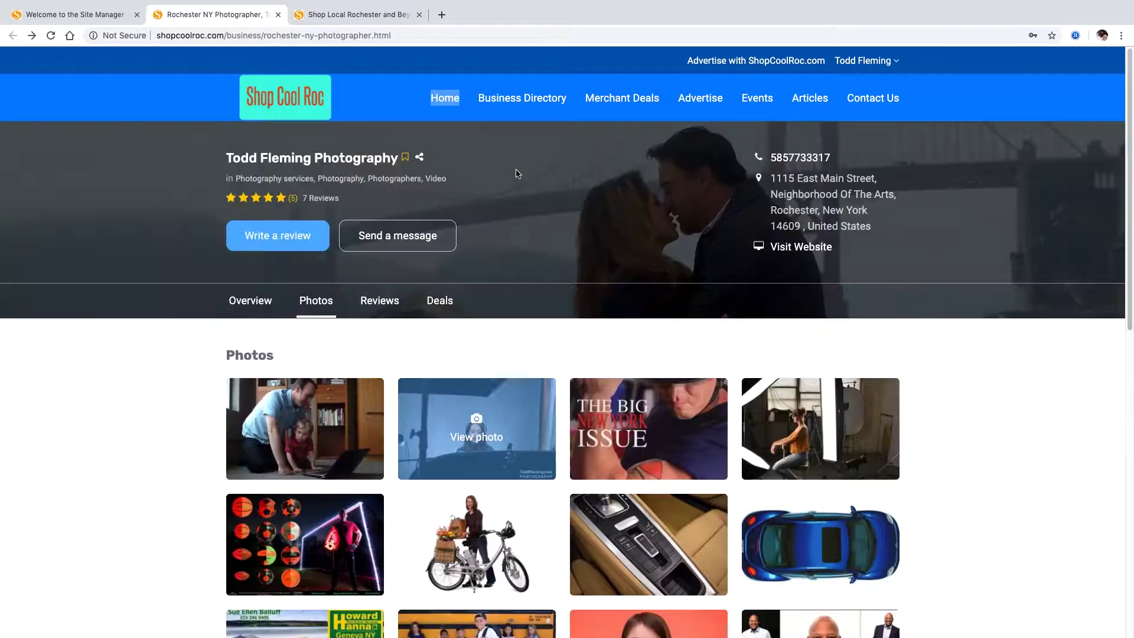
{"action": "left_click", "coordinate": [269, 303]}
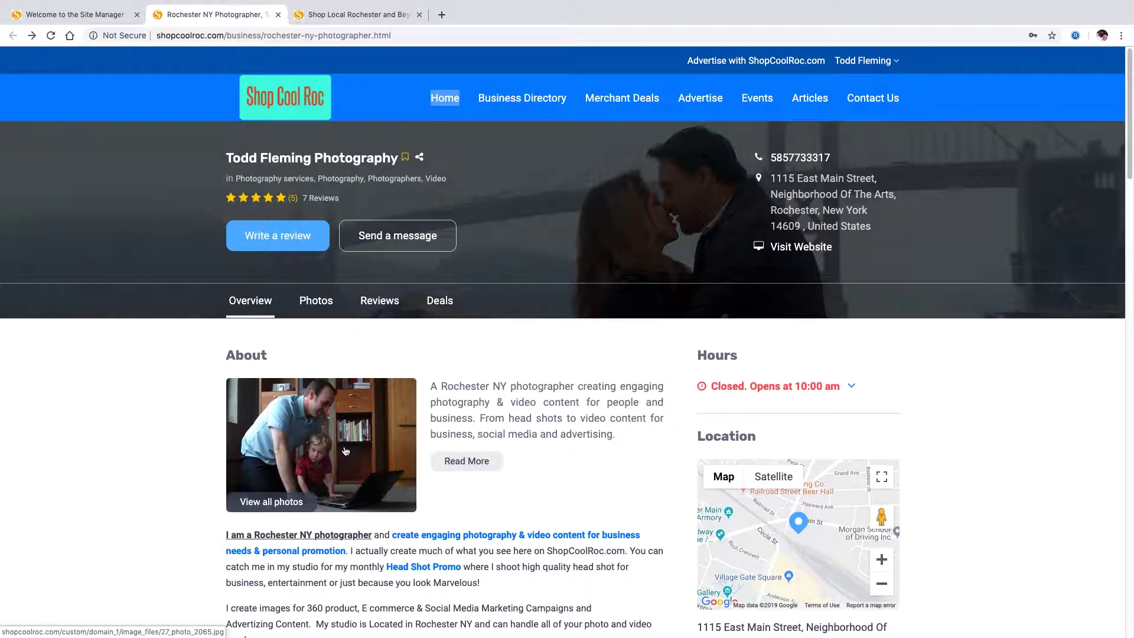
{"action": "left_click", "coordinate": [107, 16]}
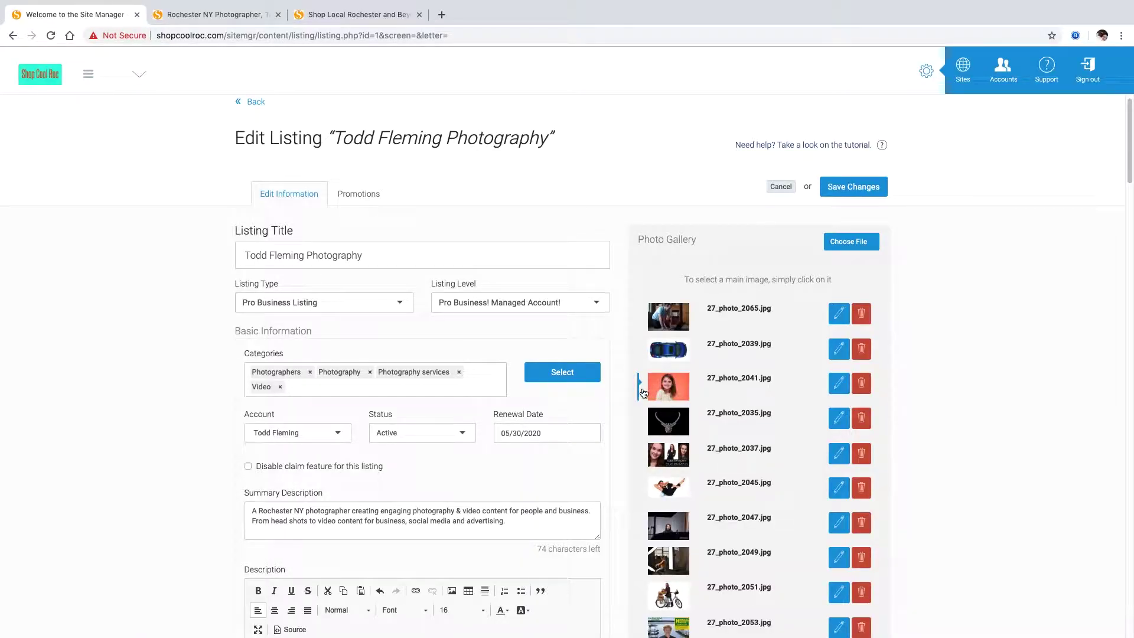
{"action": "left_click", "coordinate": [662, 318]}
Step: Compare the video links and titles in the listing editor with the Video Gallery on the public page
{"action": "left_click_drag", "start_coordinate": [1129, 162], "coordinate": [1129, 362]}
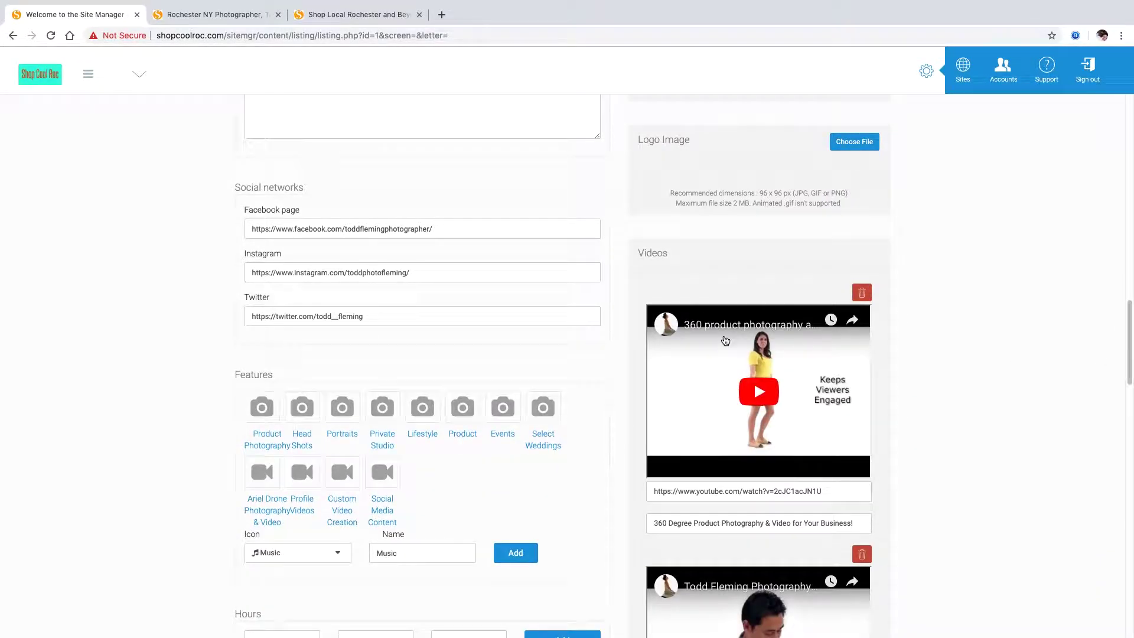
{"action": "left_click_drag", "start_coordinate": [1129, 322], "coordinate": [1129, 390]}
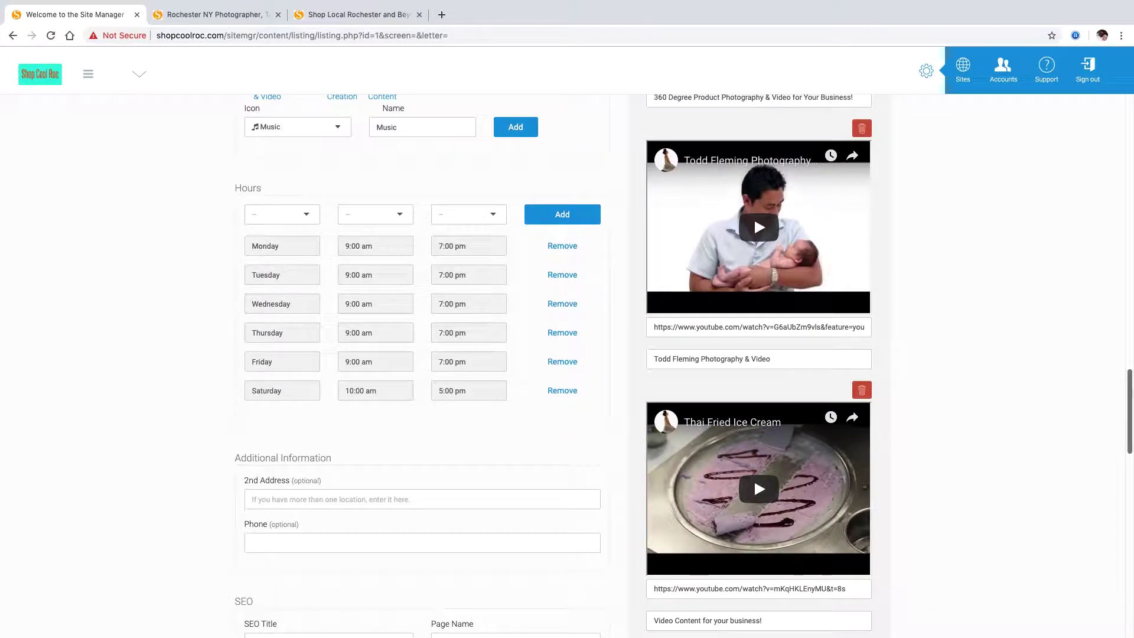
{"action": "scroll", "coordinate": [767, 282], "scroll_direction": "up", "scroll_amount": 3}
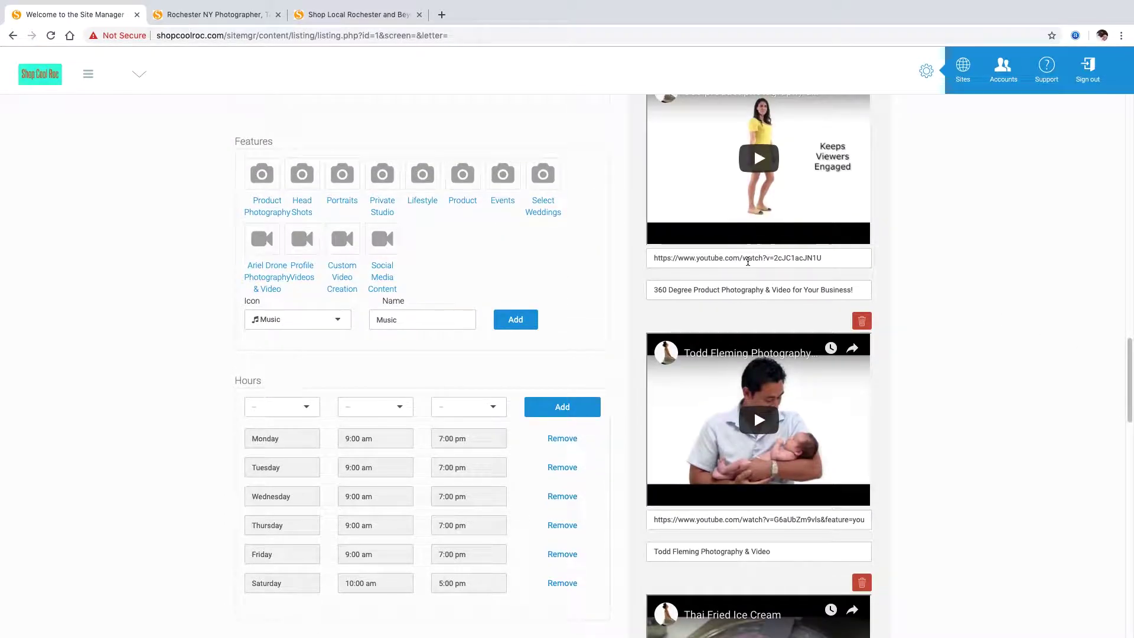
{"action": "left_click", "coordinate": [1129, 367]}
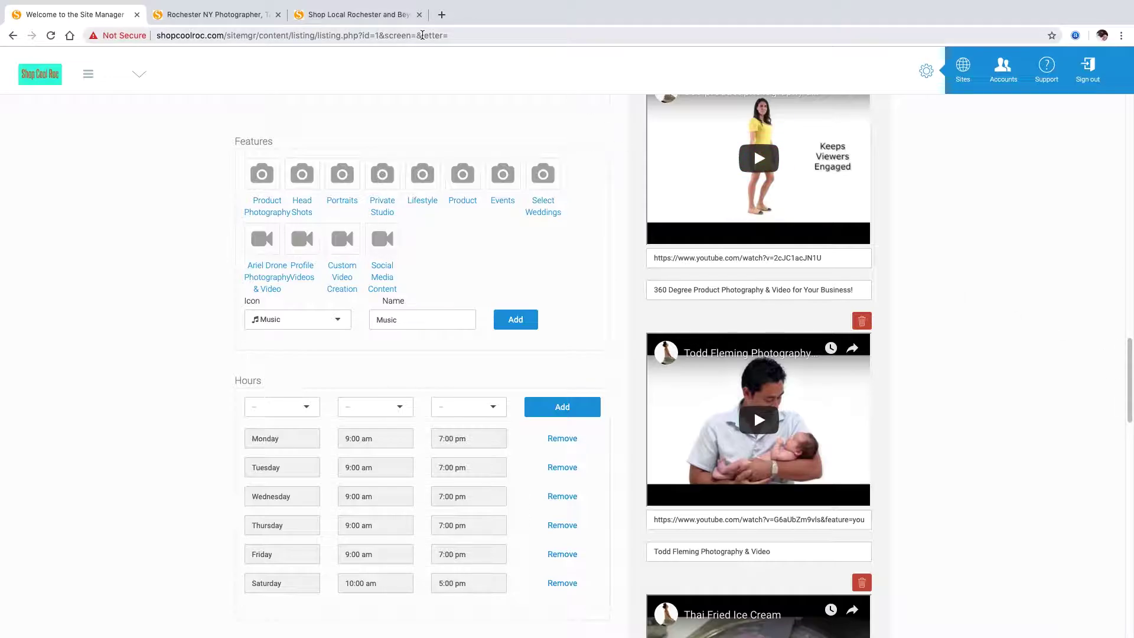
{"action": "left_click", "coordinate": [227, 15]}
{"action": "scroll", "coordinate": [962, 373], "scroll_direction": "down", "scroll_amount": 15}
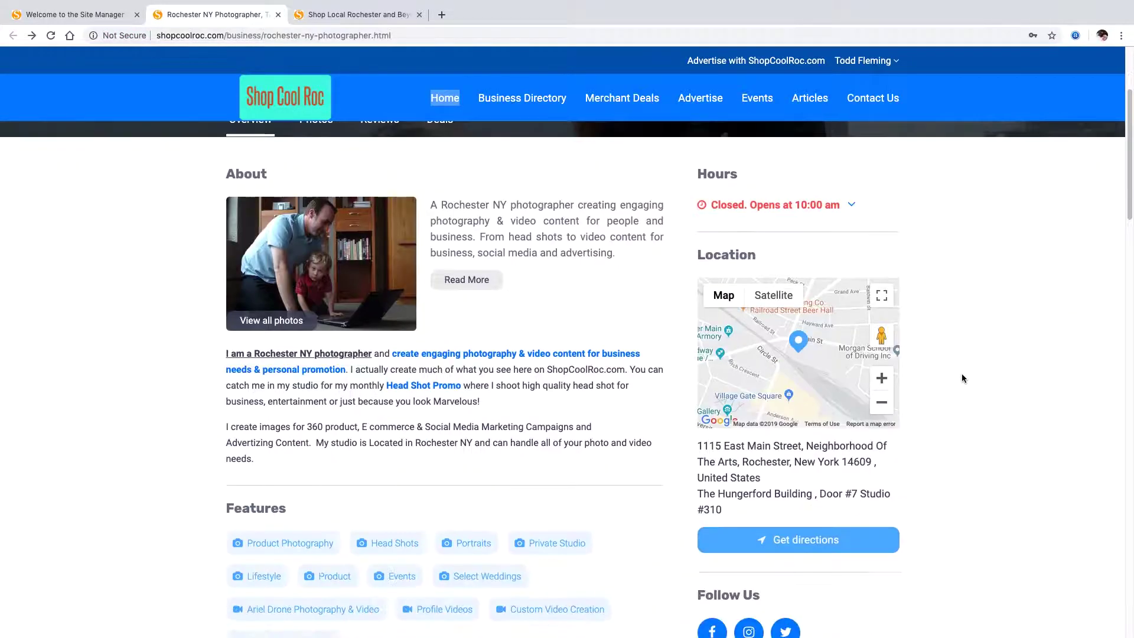
{"action": "scroll", "coordinate": [962, 373], "scroll_direction": "up", "scroll_amount": 6}
{"action": "scroll", "coordinate": [962, 374], "scroll_direction": "down", "scroll_amount": 2}
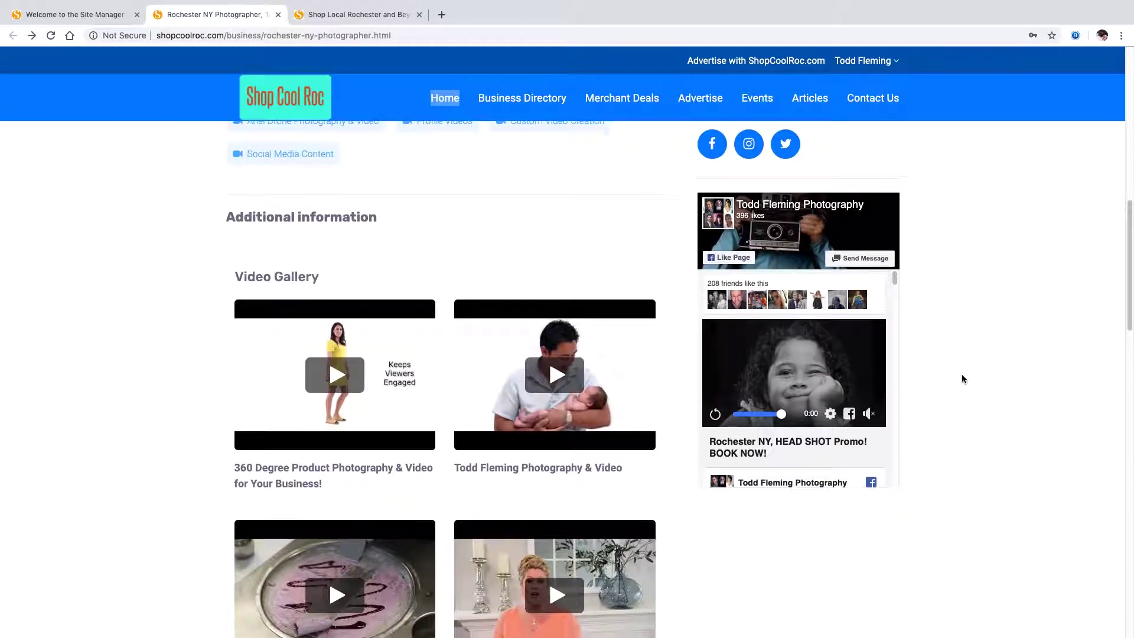
{"action": "scroll", "coordinate": [962, 377], "scroll_direction": "down", "scroll_amount": 12}
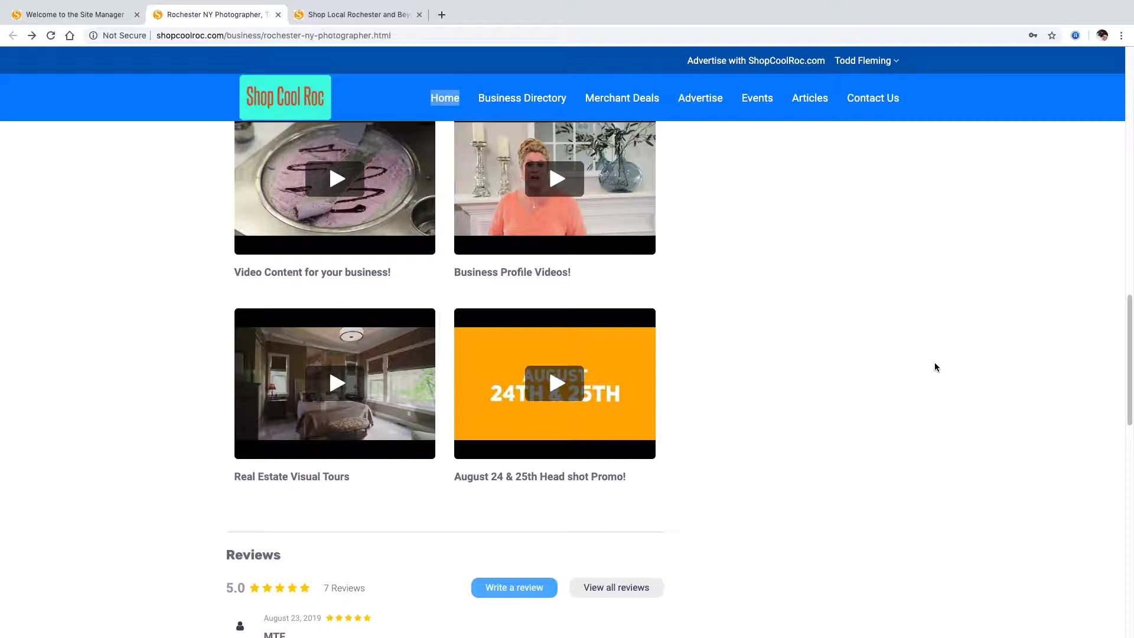
{"action": "left_click_drag", "start_coordinate": [1128, 381], "coordinate": [1129, 130]}
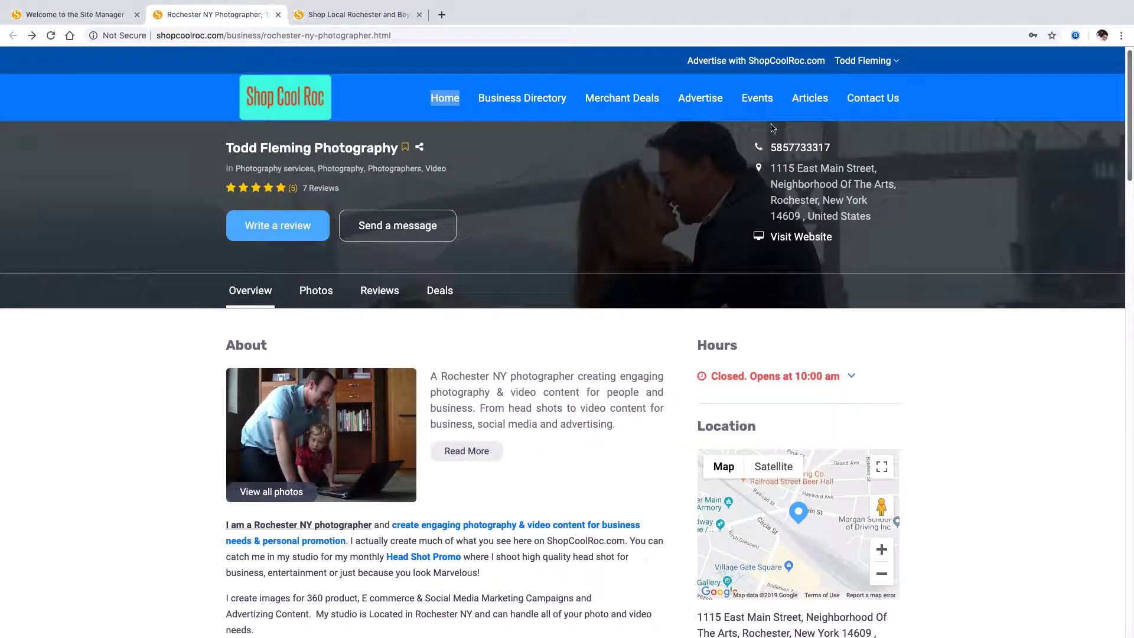
Step: Open the Unsplash photo picker for the listing's cover image and search for "photography"
{"action": "left_click", "coordinate": [95, 20]}
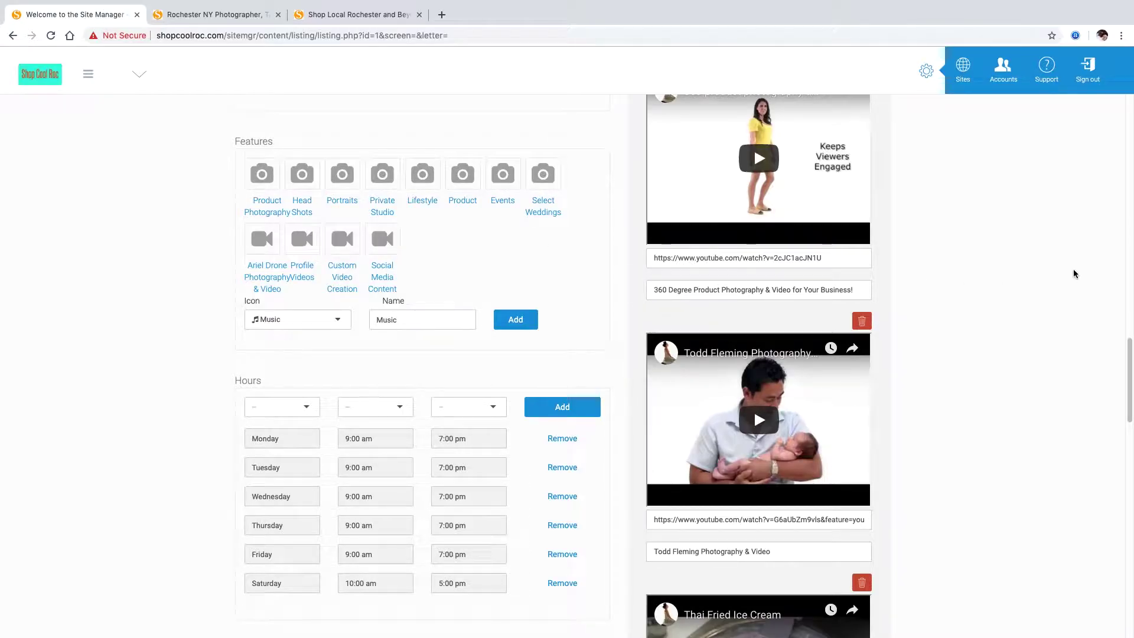
{"action": "left_click_drag", "start_coordinate": [1129, 367], "coordinate": [1129, 267]}
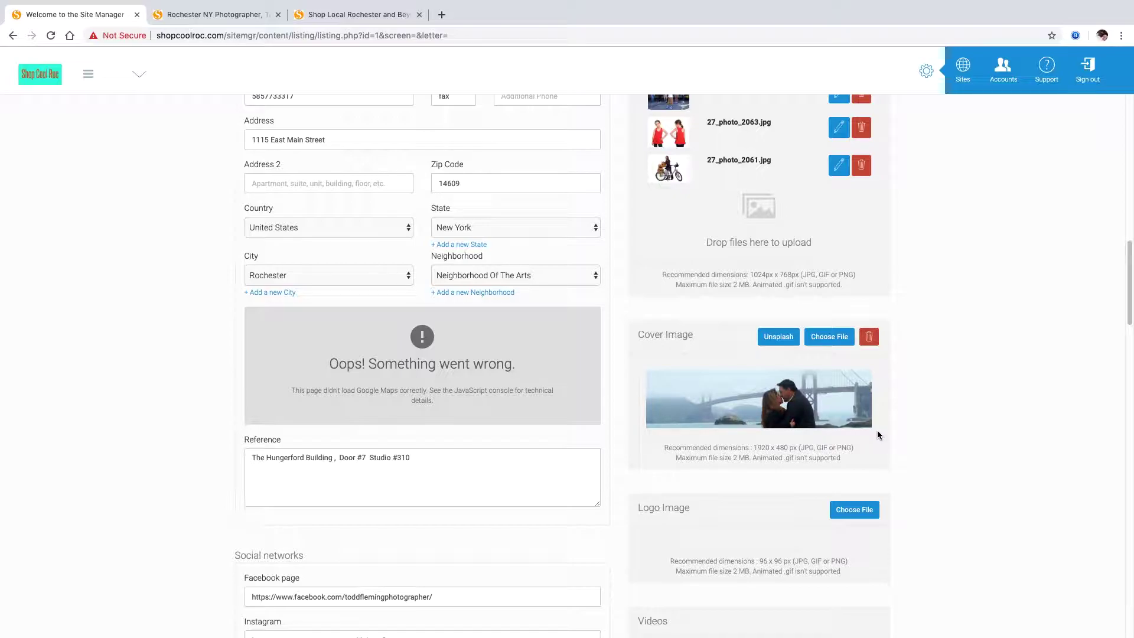
{"action": "left_click", "coordinate": [777, 337]}
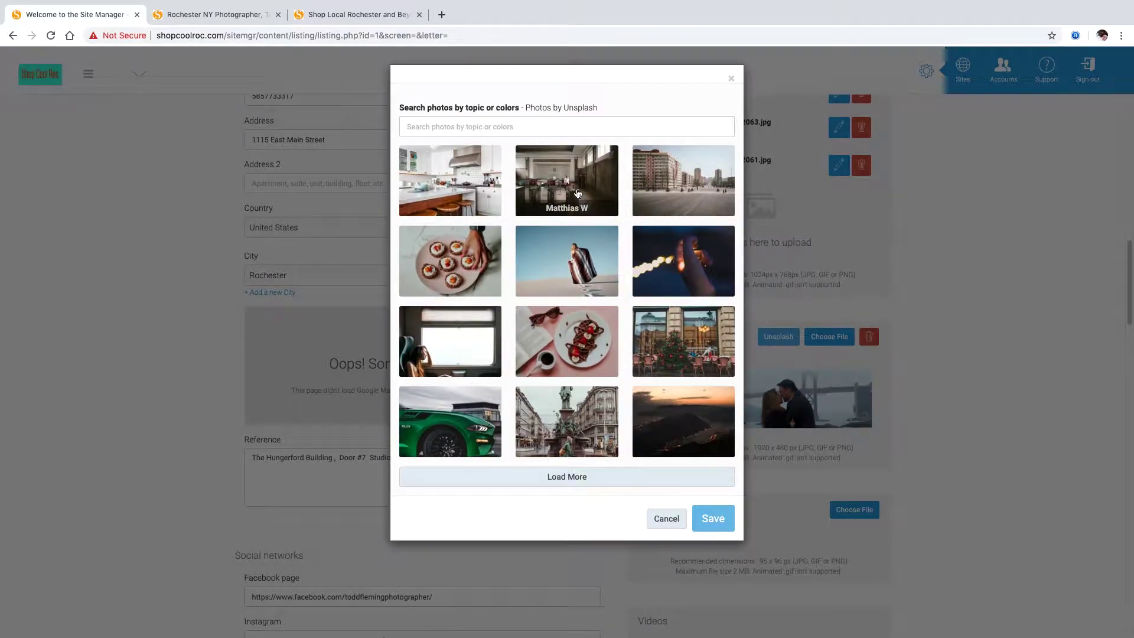
{"action": "left_click", "coordinate": [555, 127]}
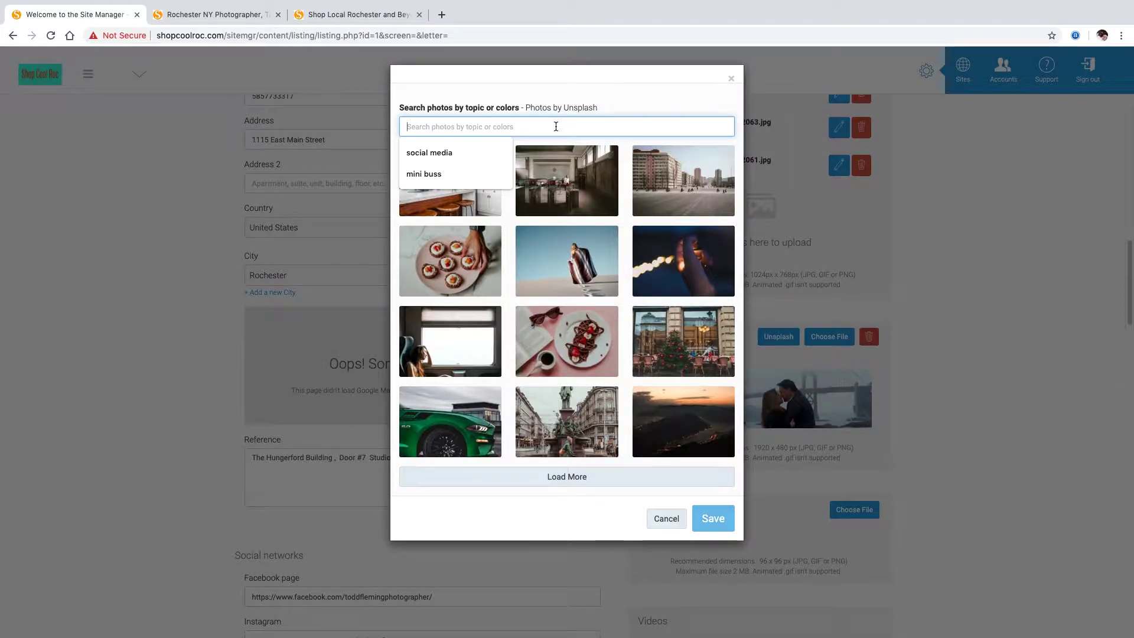
{"action": "type", "text": "photography"}
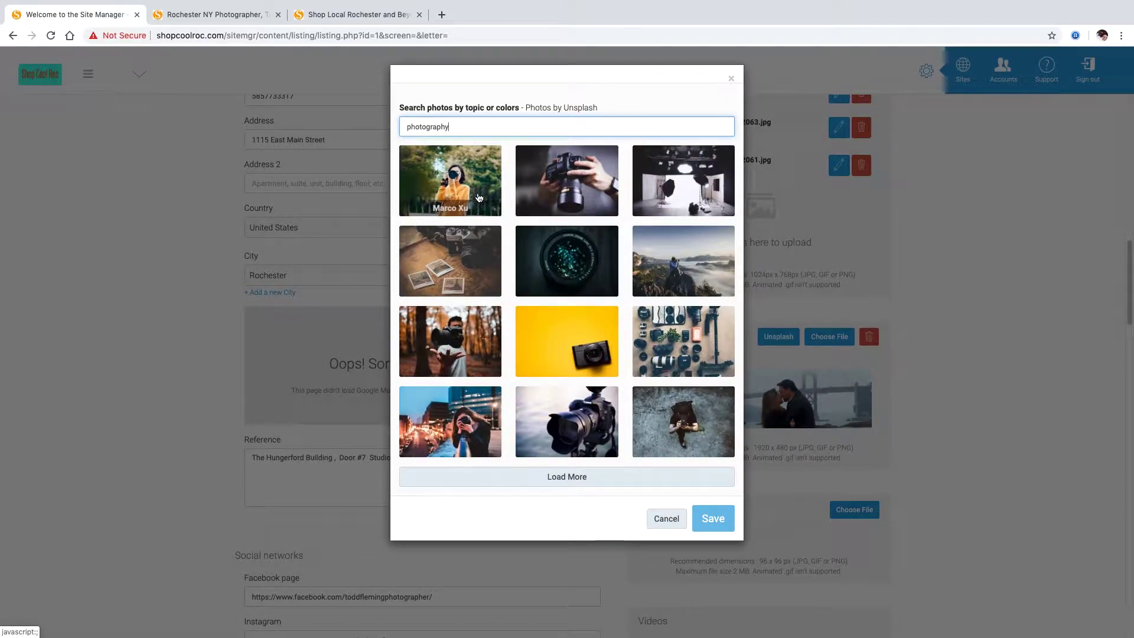
Step: Cancel the Unsplash photo picker without choosing a photo and look over the Cover Image and Logo Image sections of the listing editor
{"action": "left_click", "coordinate": [667, 520]}
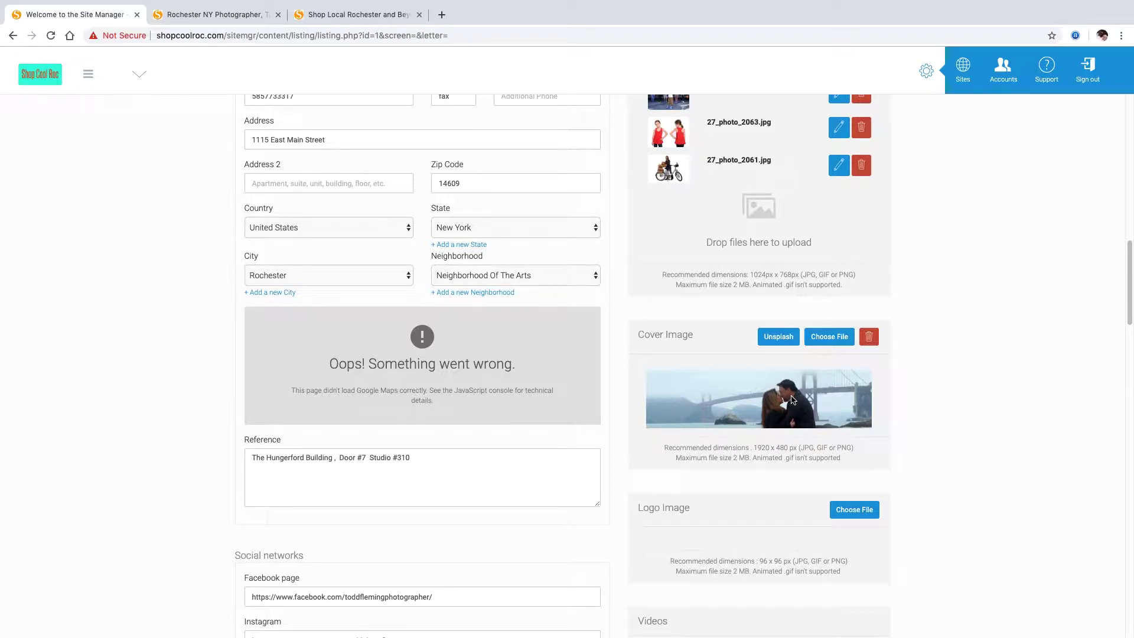
{"action": "left_click_drag", "start_coordinate": [1130, 279], "coordinate": [1129, 299]}
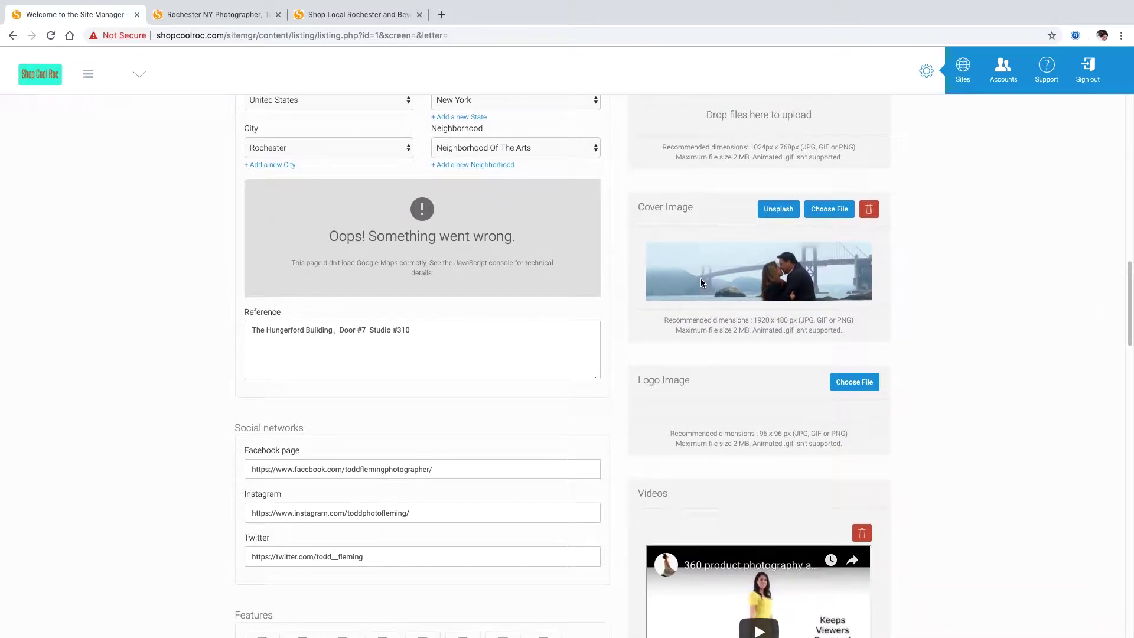
{"action": "left_click_drag", "start_coordinate": [1130, 291], "coordinate": [1129, 107]}
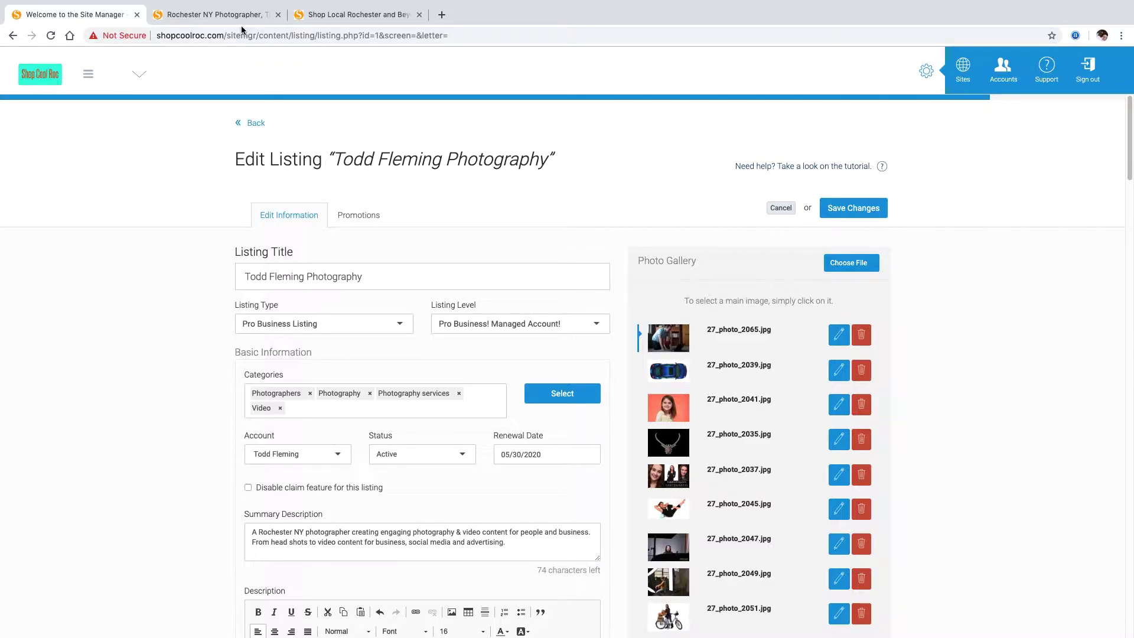
Step: View the Photos and Deals sections of the public listing page and return to its Overview
{"action": "left_click", "coordinate": [226, 16]}
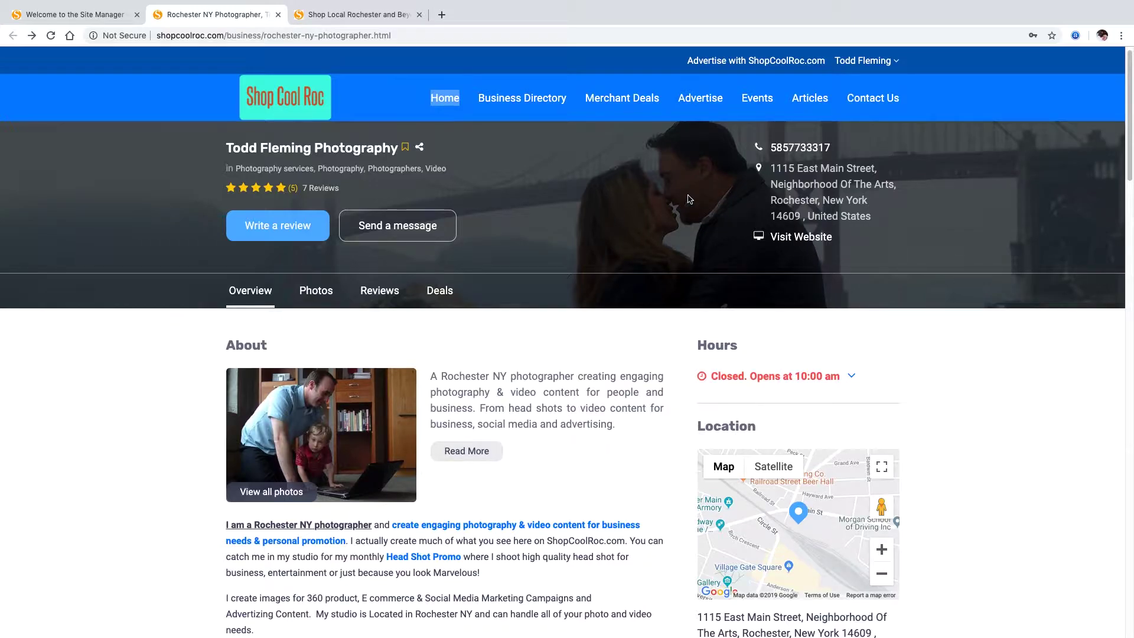
{"action": "left_click", "coordinate": [315, 291]}
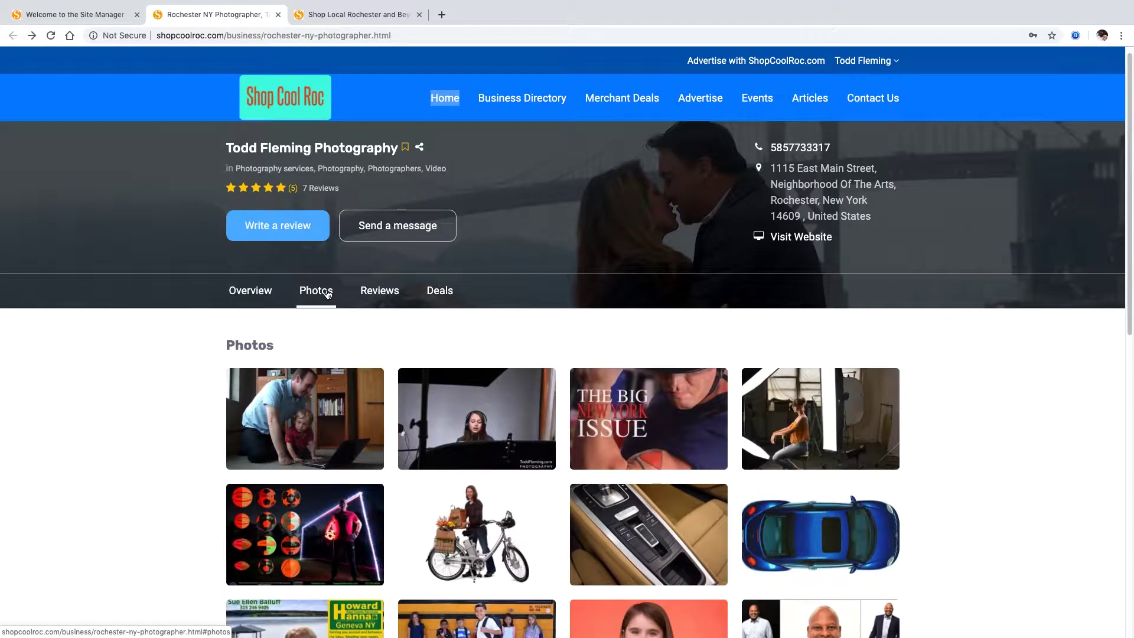
{"action": "left_click", "coordinate": [442, 294]}
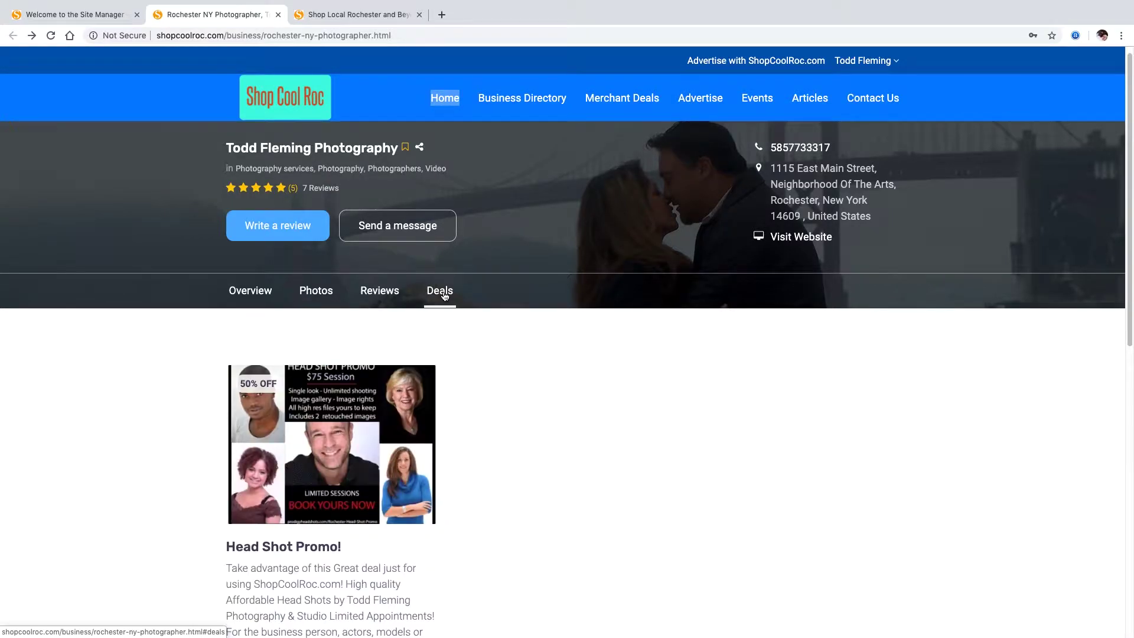
{"action": "left_click", "coordinate": [263, 293]}
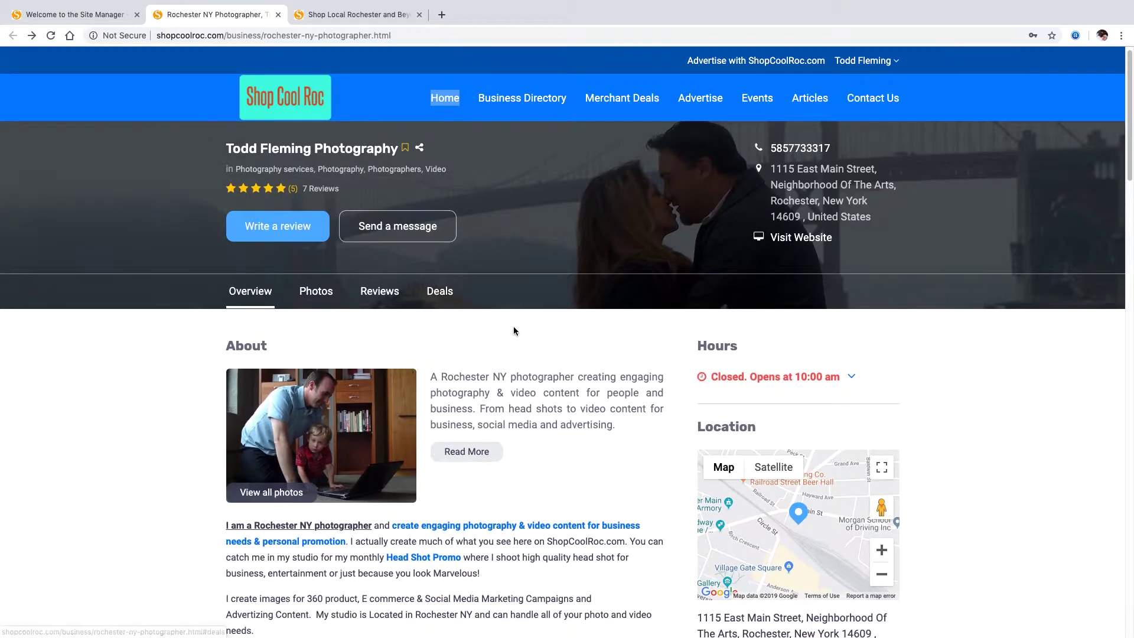
Step: Examine the features, social links, Facebook feed, Video Gallery and reviews on the public listing's overview
{"action": "scroll", "coordinate": [513, 328], "scroll_direction": "down", "scroll_amount": 3}
{"action": "scroll", "coordinate": [514, 331], "scroll_direction": "down", "scroll_amount": 3}
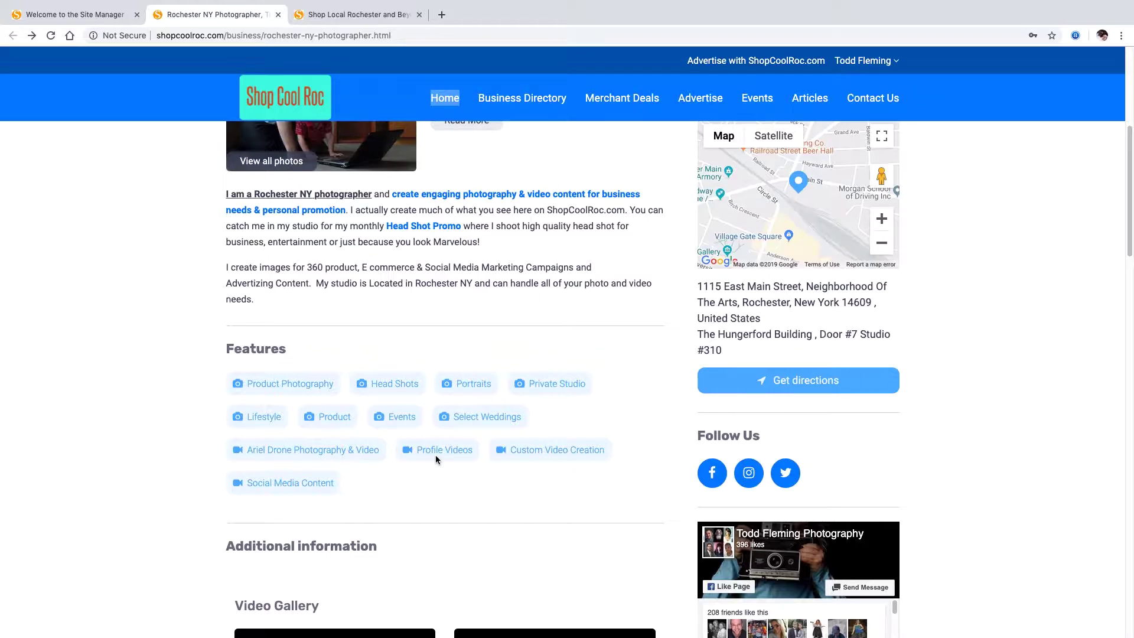
{"action": "scroll", "coordinate": [467, 443], "scroll_direction": "down", "scroll_amount": 5}
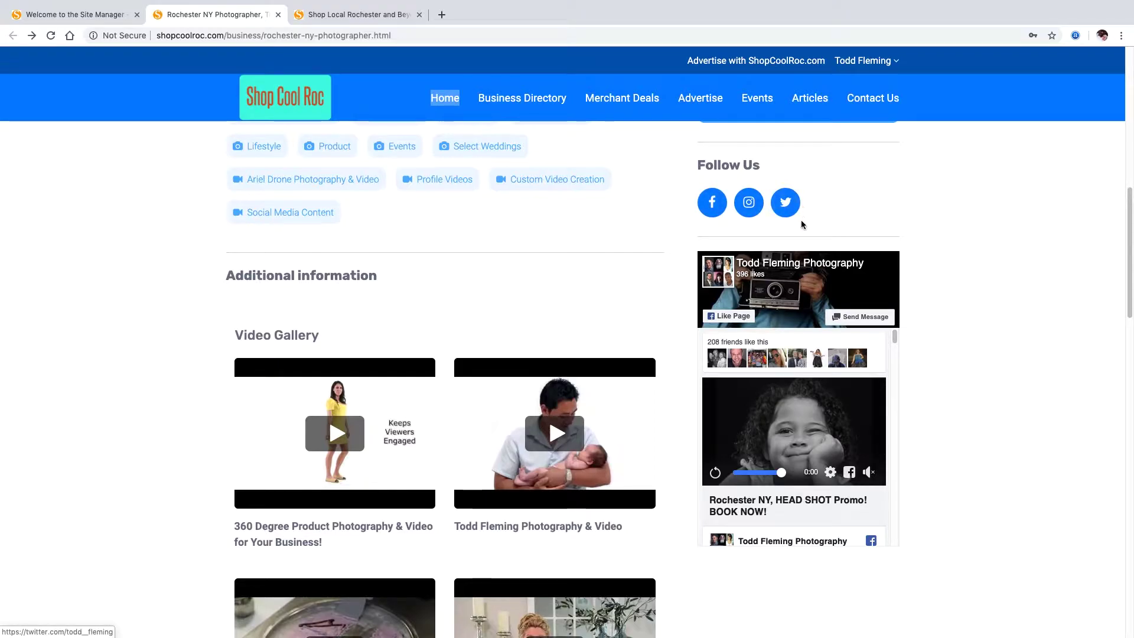
{"action": "scroll", "coordinate": [795, 297], "scroll_direction": "down", "scroll_amount": 10}
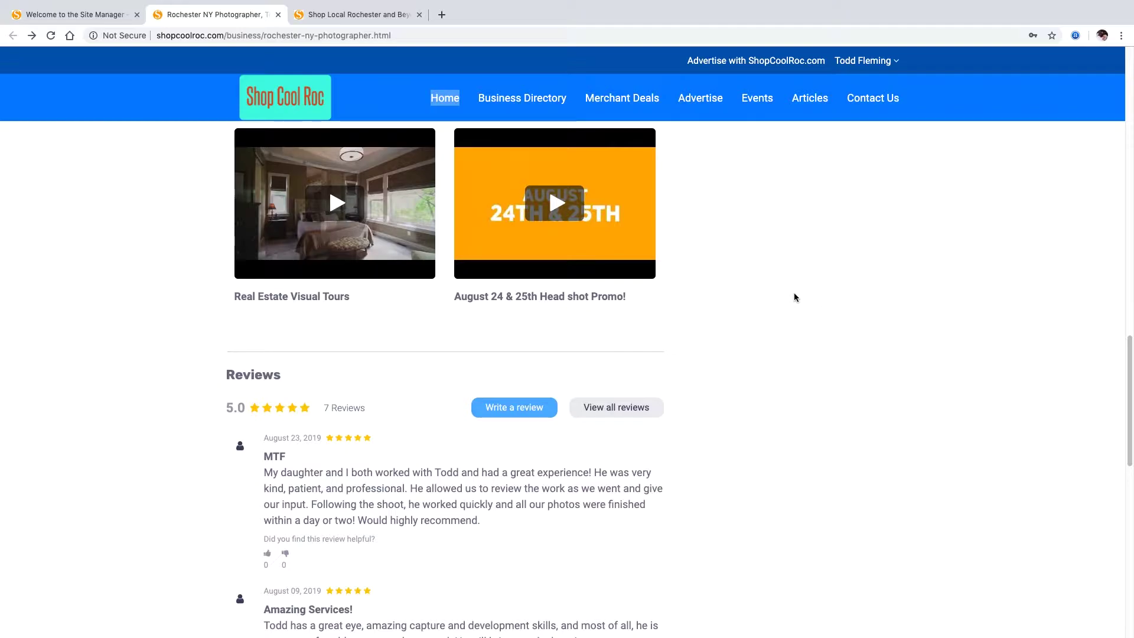
{"action": "scroll", "coordinate": [794, 297], "scroll_direction": "down", "scroll_amount": 9}
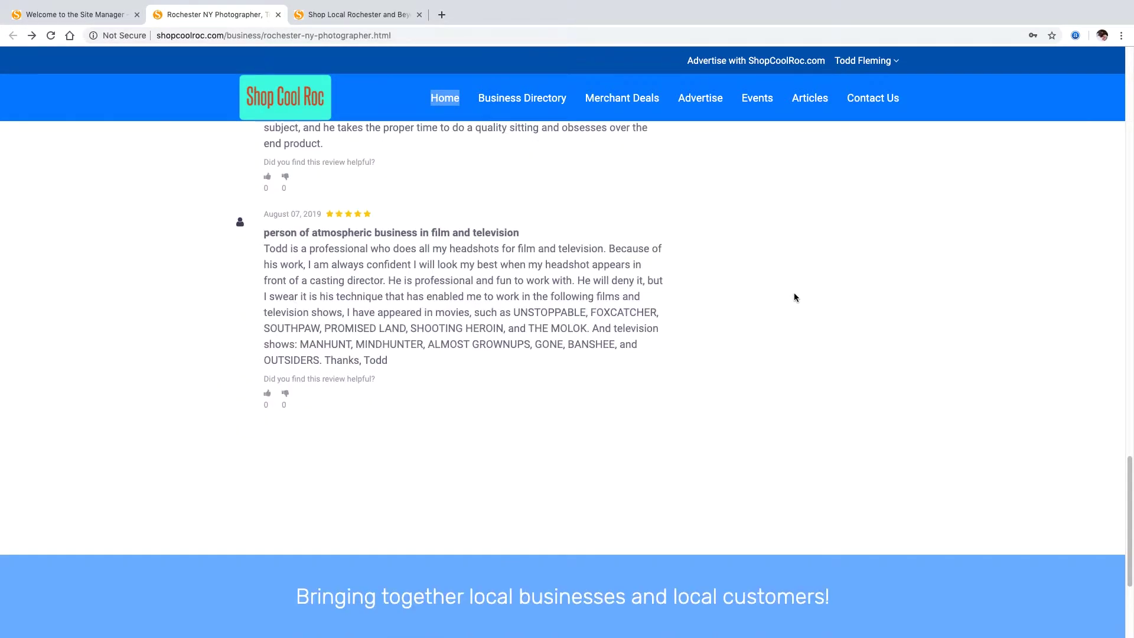
{"action": "scroll", "coordinate": [794, 297], "scroll_direction": "up", "scroll_amount": 12}
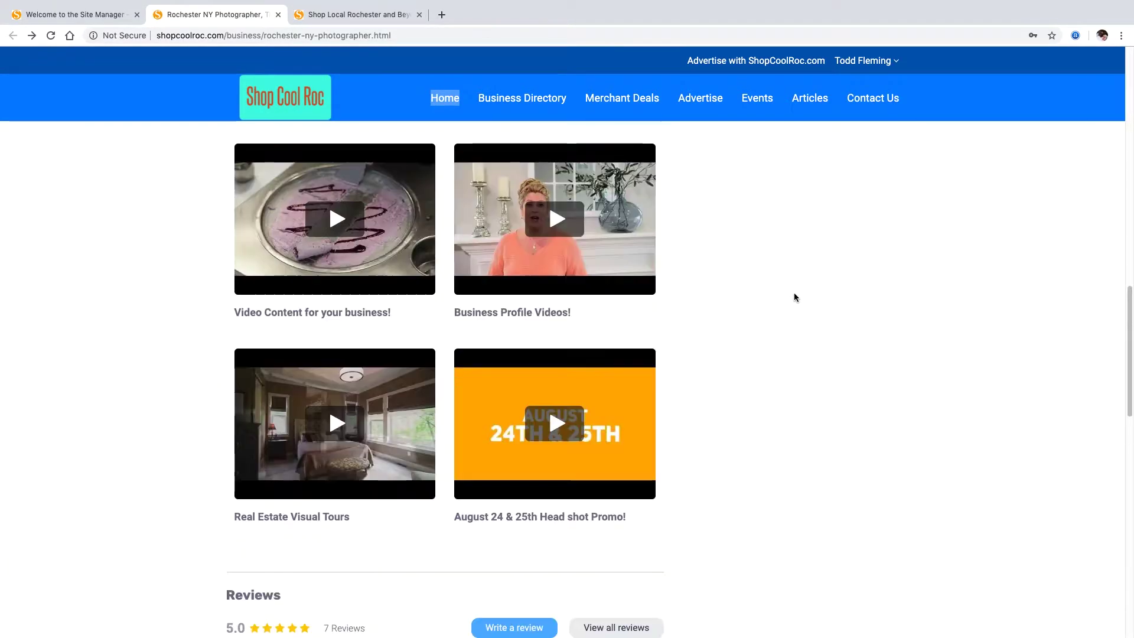
{"action": "scroll", "coordinate": [794, 297], "scroll_direction": "up", "scroll_amount": 15}
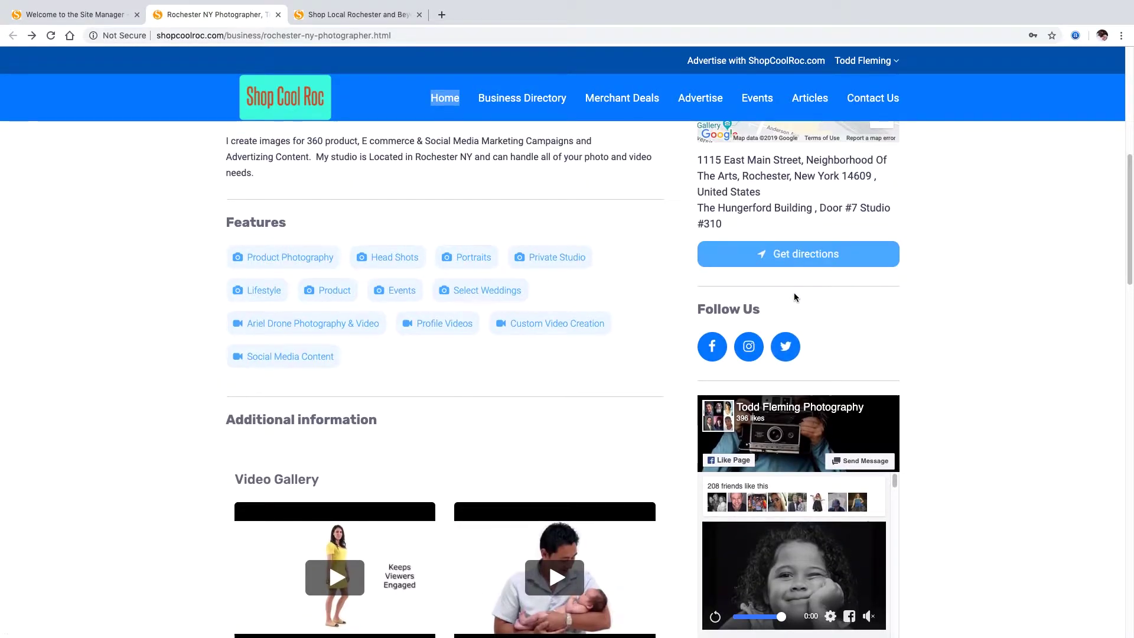